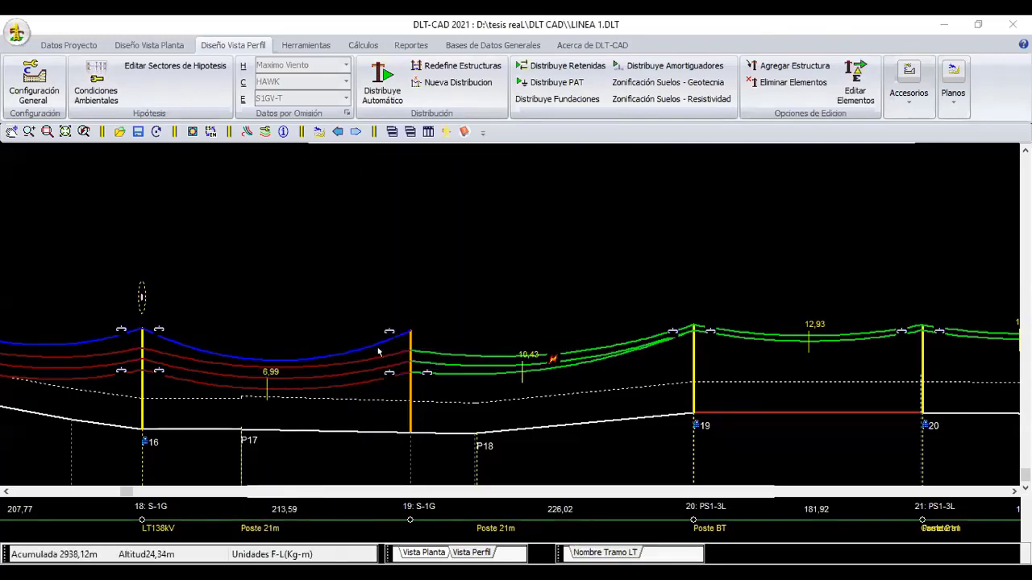
# Step: Zoom out and shift the profile to survey the whole LINEA 1 line
pyautogui.scroll(-1, 378, 351)
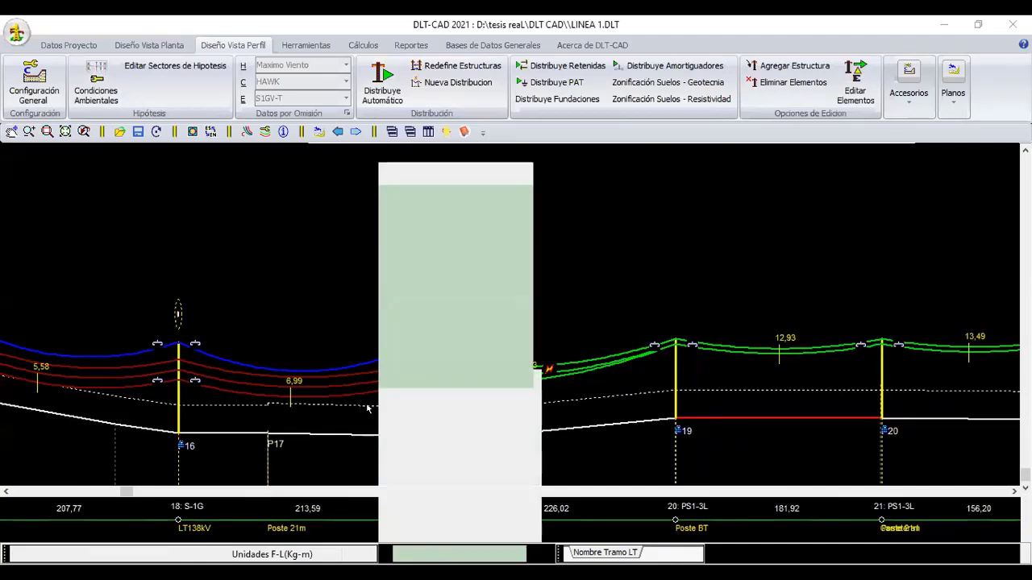
pyautogui.moveTo(339, 361)
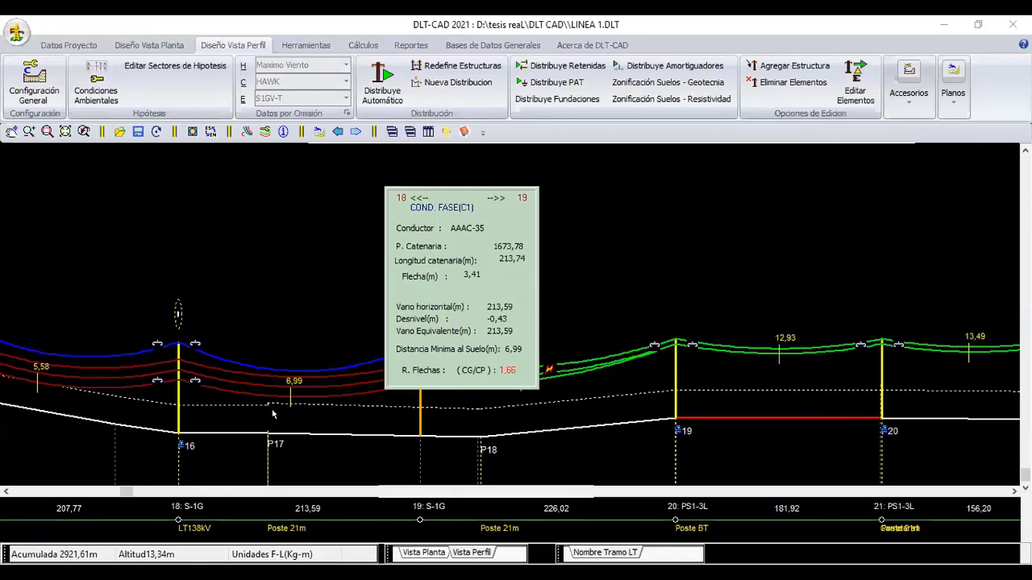
pyautogui.scroll(-1, 260, 397)
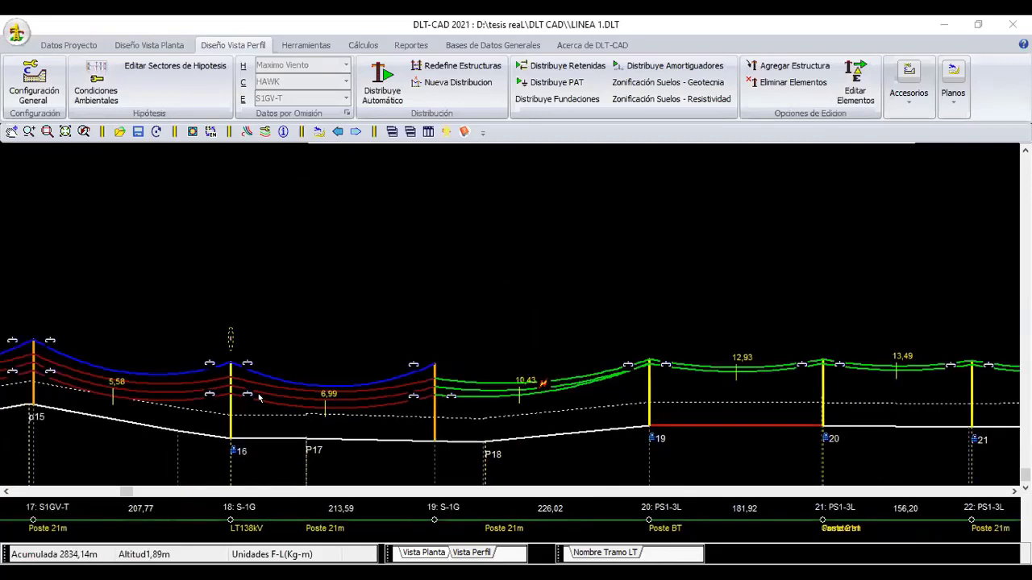
pyautogui.scroll(-1, 259, 397)
pyautogui.scroll(-2, 242, 419)
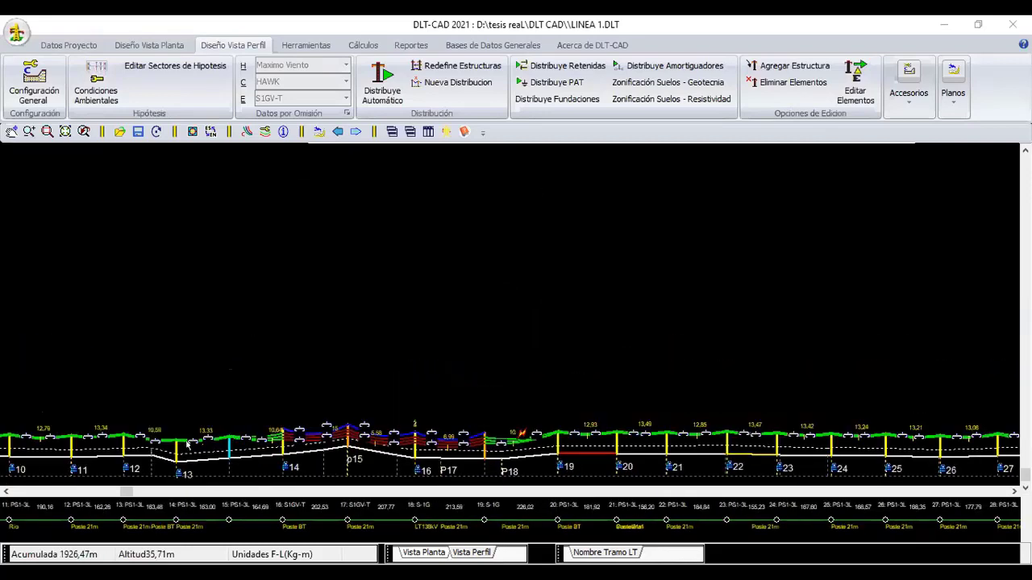
pyautogui.scroll(-1, 173, 426)
pyautogui.moveTo(173, 426); pyautogui.dragTo(311, 425, button='middle')
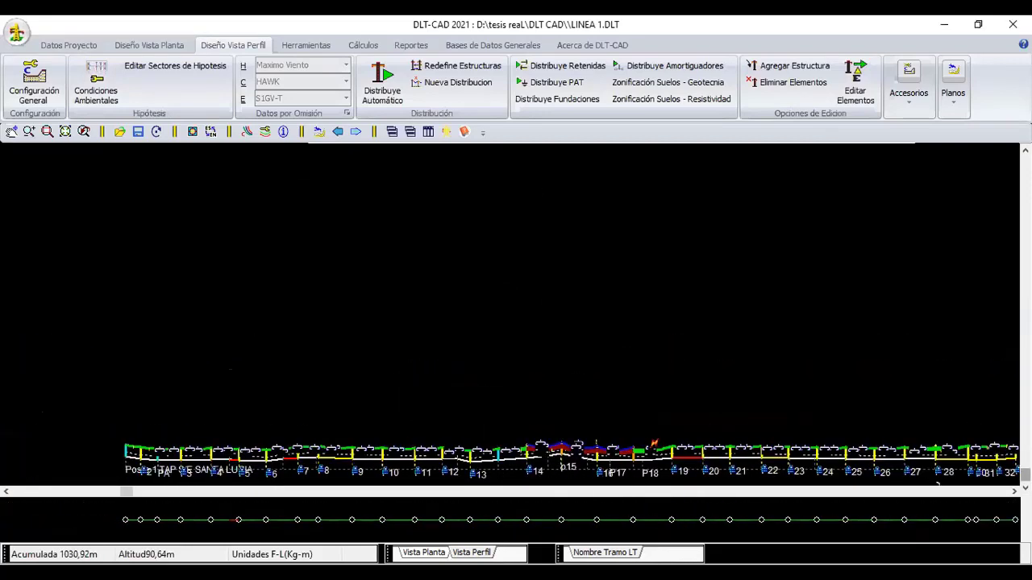
# Step: Pan to the line's start and zoom back in on Poste 1 through structure 9
pyautogui.scroll(1, 247, 420)
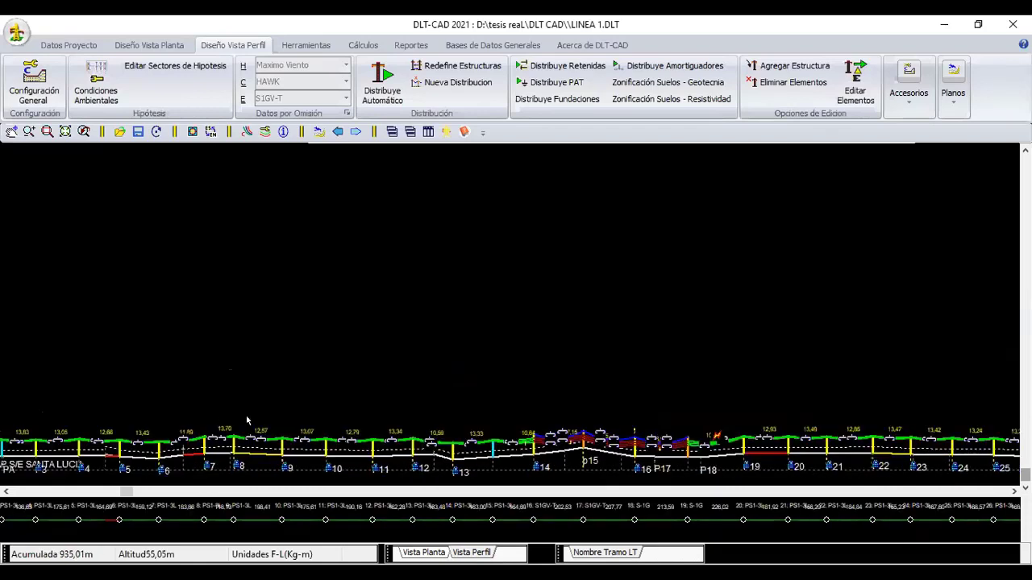
pyautogui.moveTo(177, 420); pyautogui.dragTo(186, 424, button='middle')
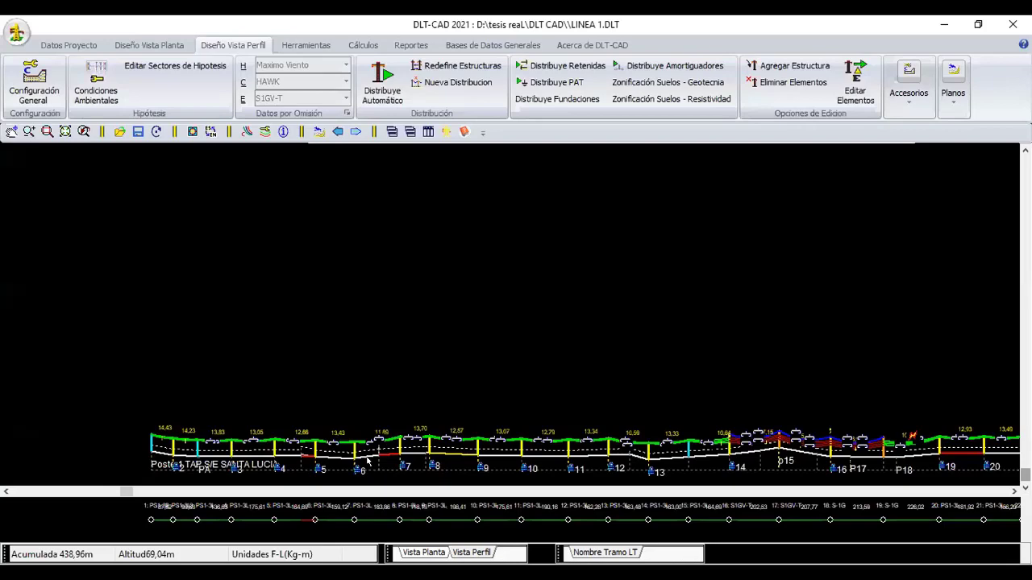
pyautogui.scroll(1, 149, 435)
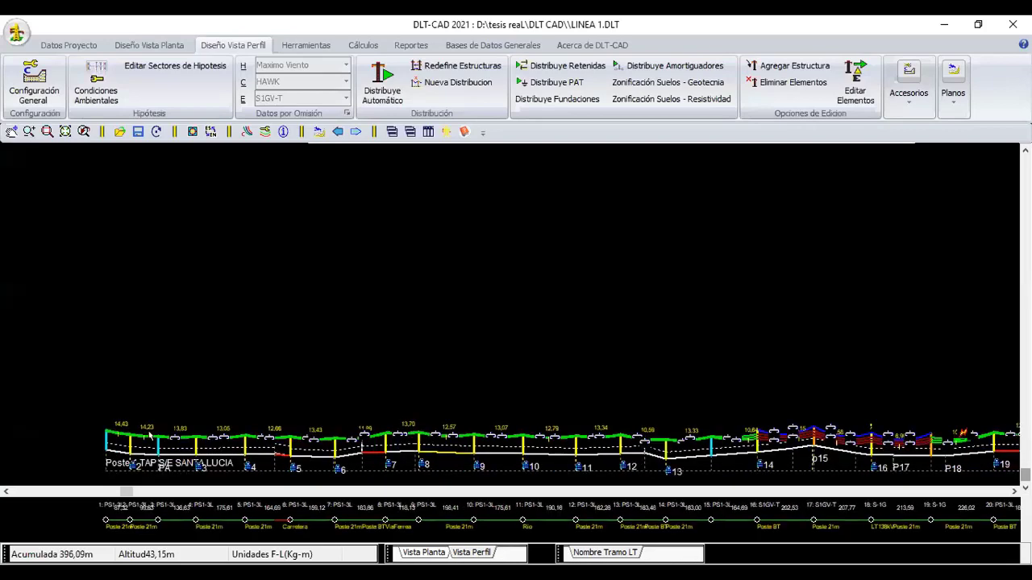
pyautogui.scroll(1, 151, 435)
pyautogui.scroll(1, 152, 436)
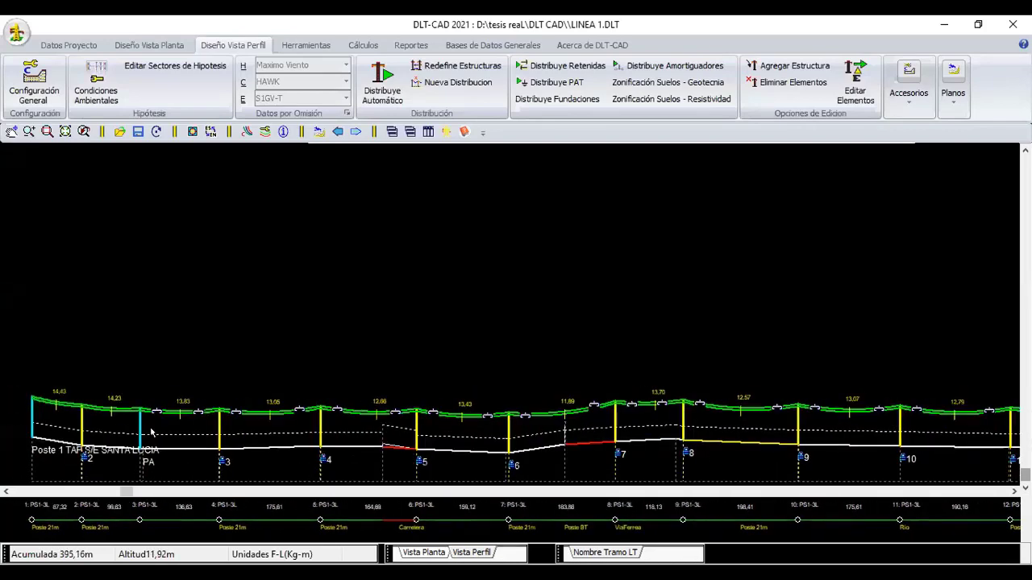
pyautogui.scroll(1, 153, 433)
pyautogui.scroll(1, 298, 436)
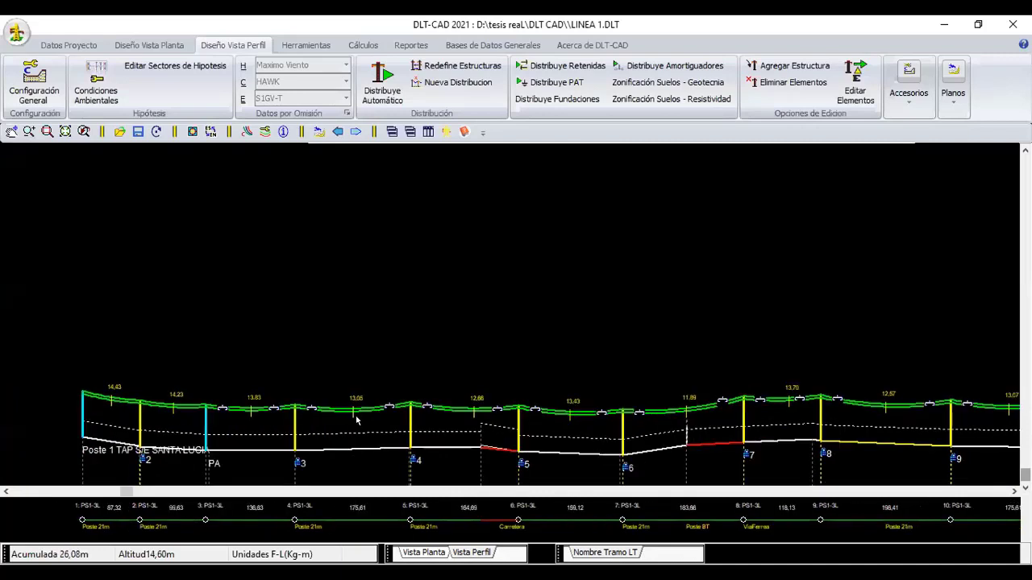
pyautogui.scroll(1, 283, 347)
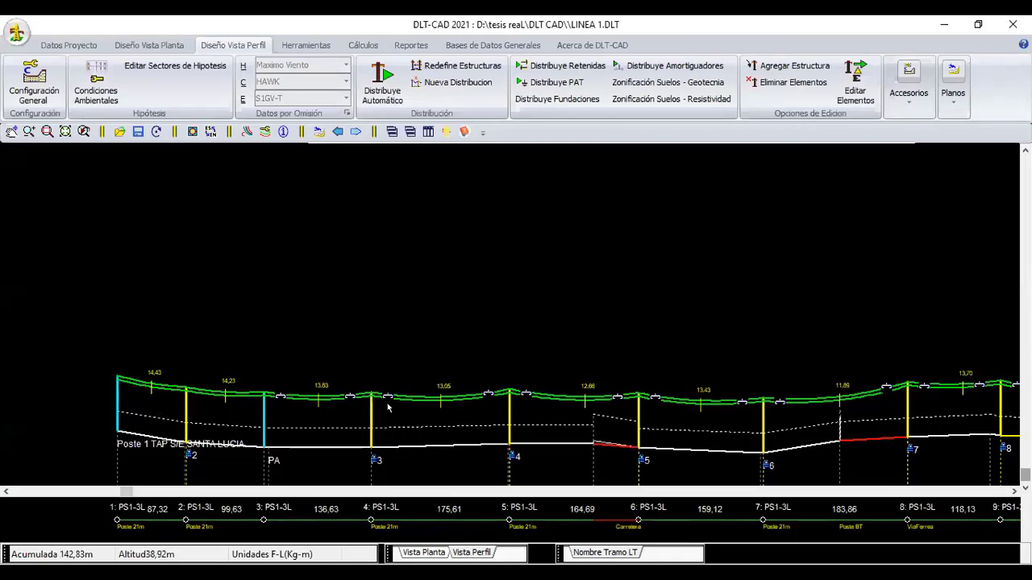
# Step: Zoom in on the spans from Poste 1 to structure 4, labelled 14,43 to 13,05
pyautogui.scroll(1, 379, 406)
pyautogui.scroll(1, 258, 371)
pyautogui.moveTo(124, 399)
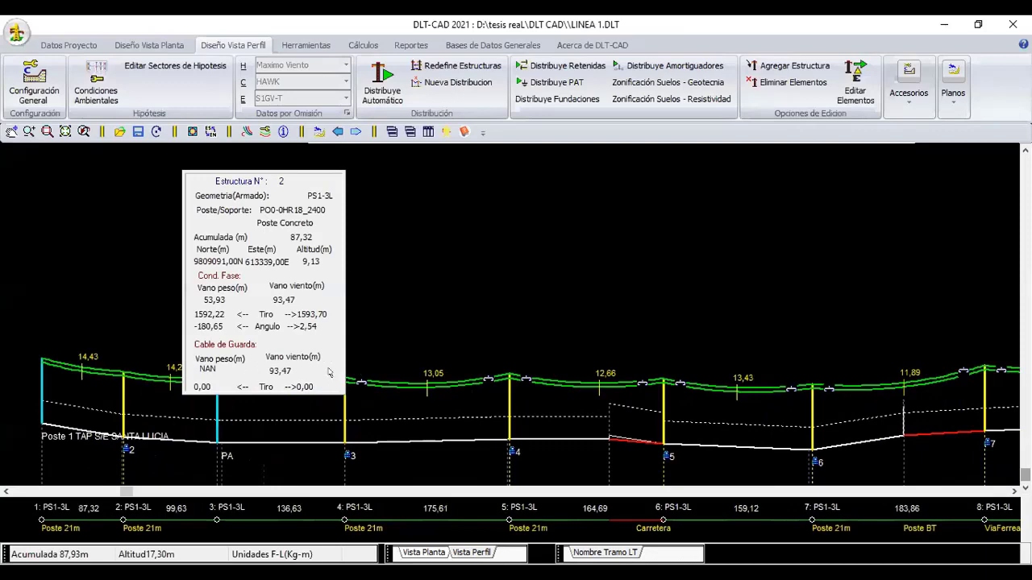
pyautogui.scroll(1, 347, 371)
pyautogui.scroll(1, 355, 371)
pyautogui.scroll(1, 356, 374)
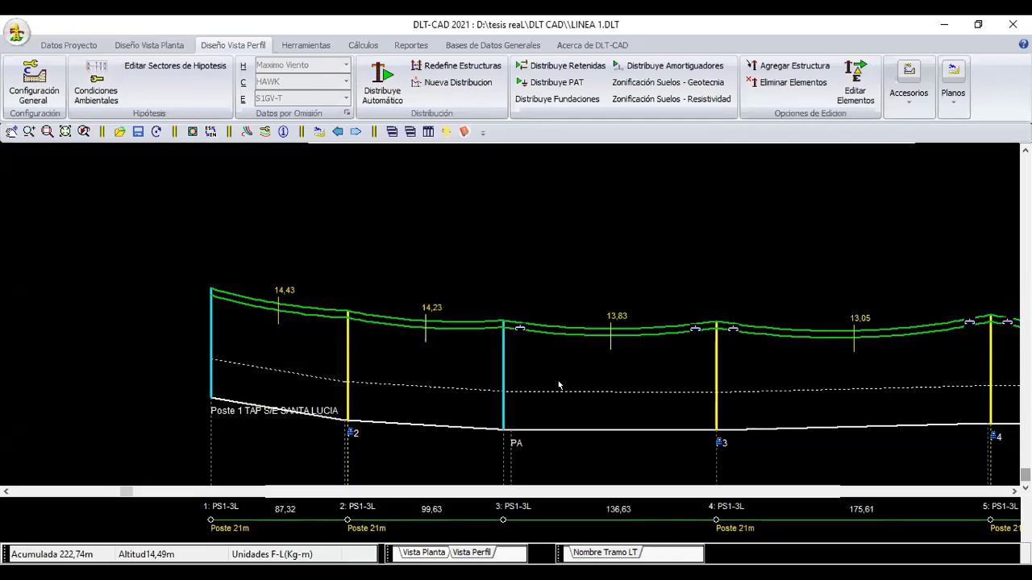
# Step: Show structure 3's data, check structure 5 and span 6–7, ending with structures 3 to 12 shown
pyautogui.click(499, 423)
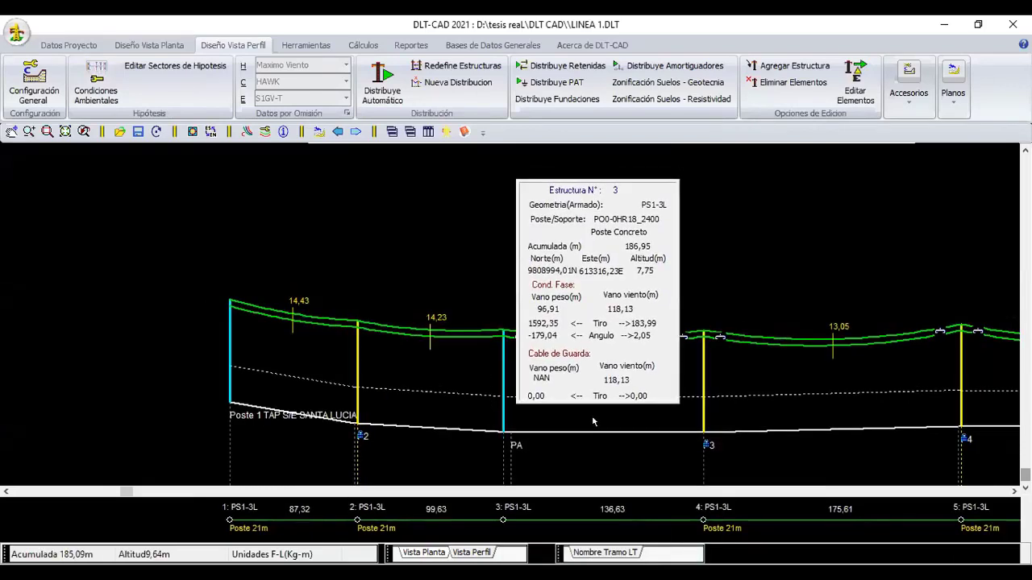
pyautogui.scroll(-2, 556, 407)
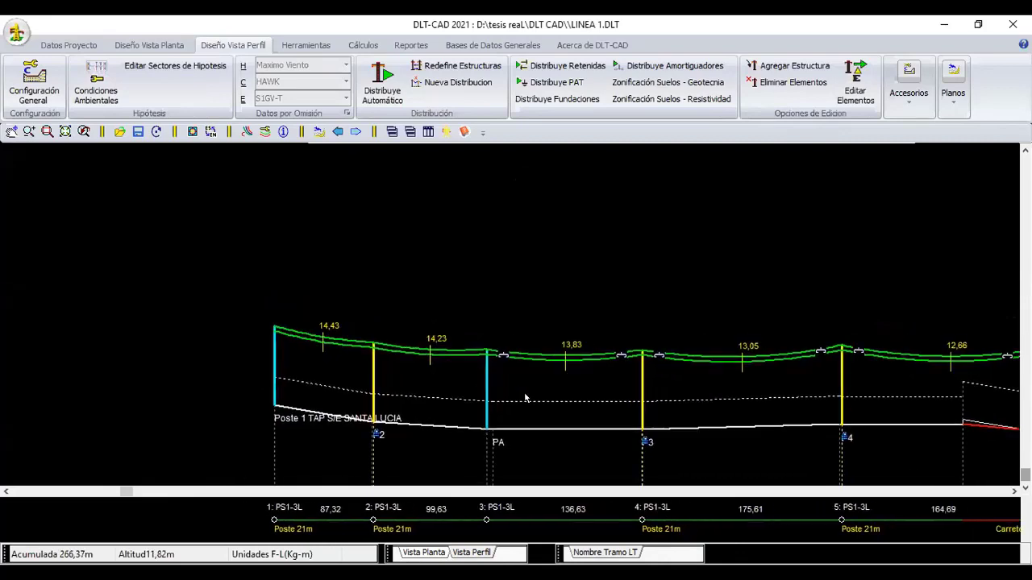
pyautogui.hscroll(3, 577, 400)
pyautogui.hscroll(1, 548, 377)
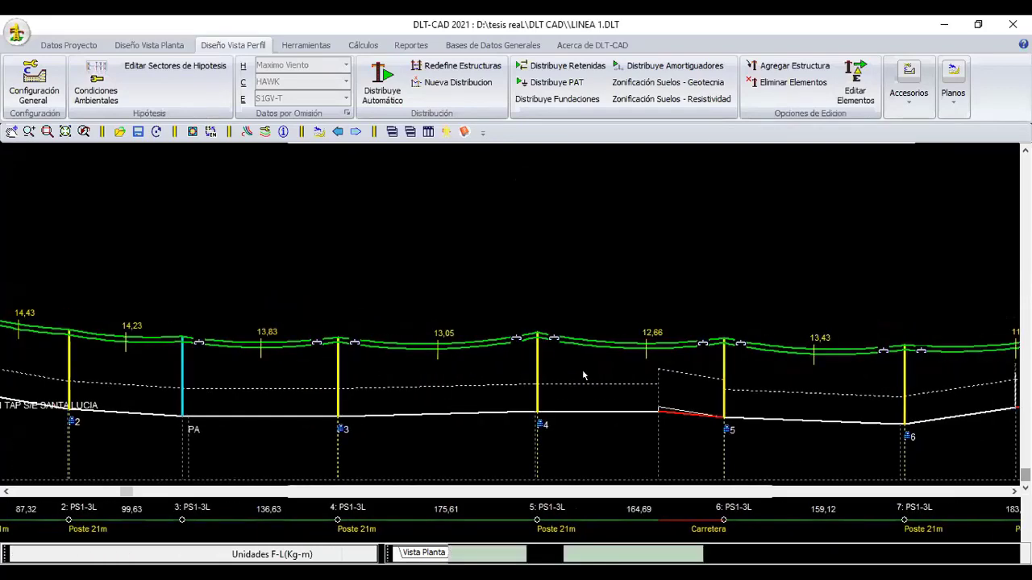
pyautogui.hscroll(-1, 322, 400)
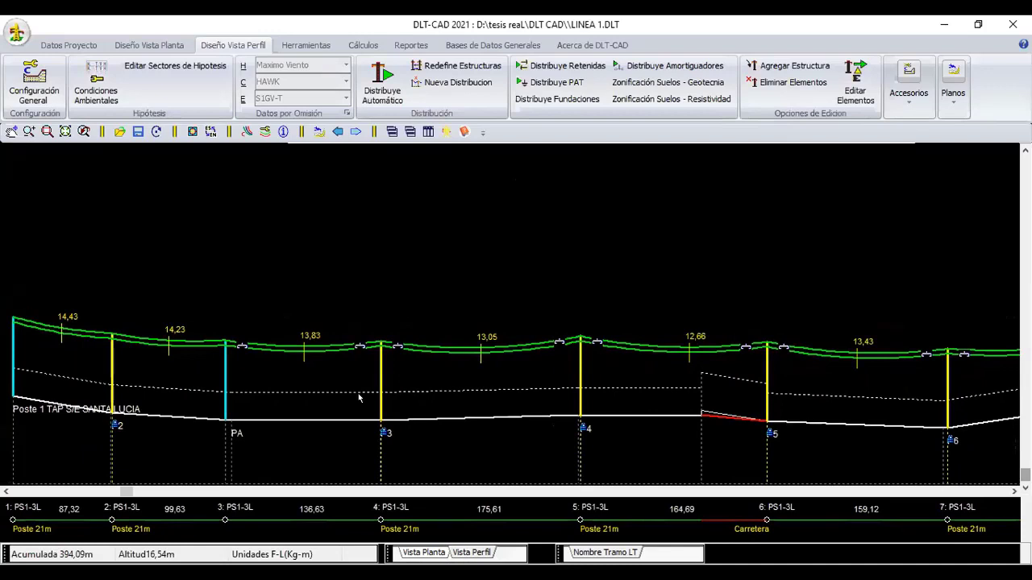
pyautogui.hscroll(-3, 360, 398)
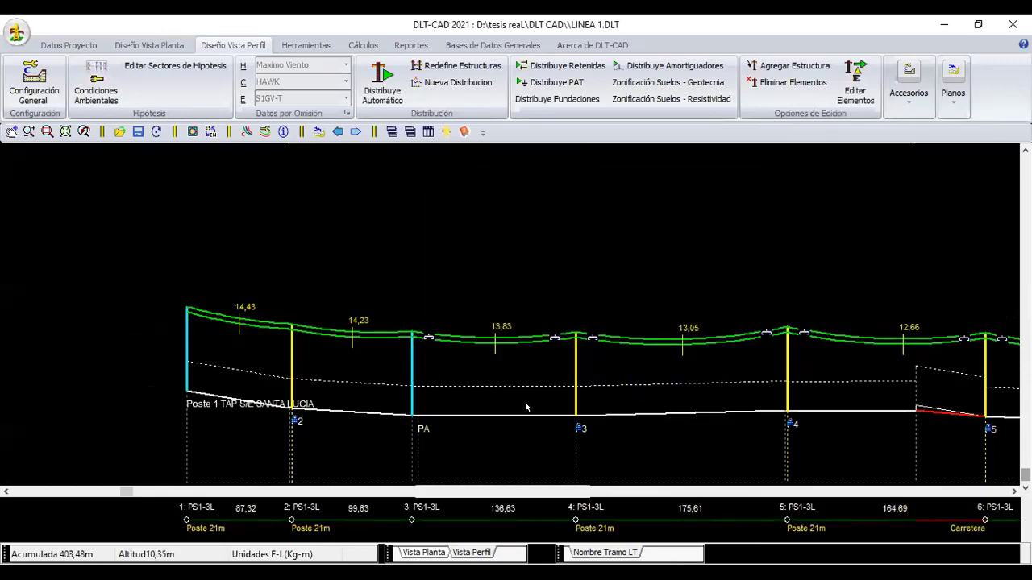
pyautogui.hscroll(4, 526, 408)
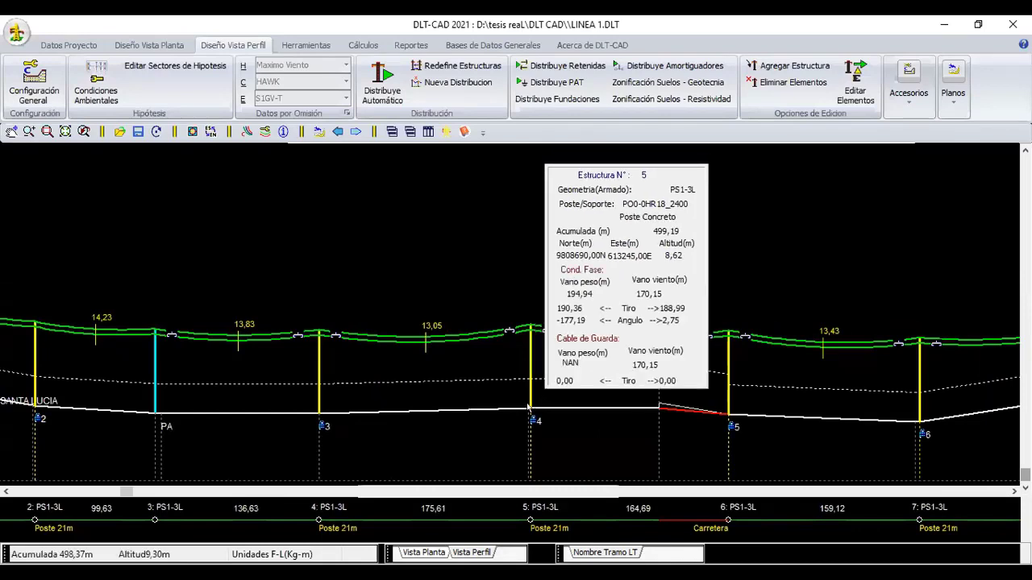
pyautogui.scroll(-2, 530, 407)
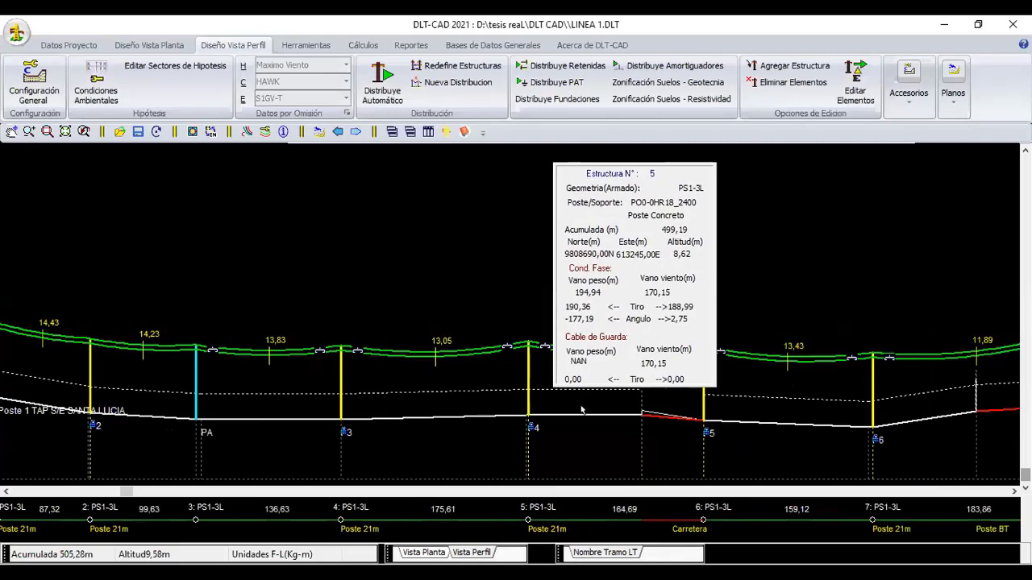
pyautogui.scroll(-2, 597, 444)
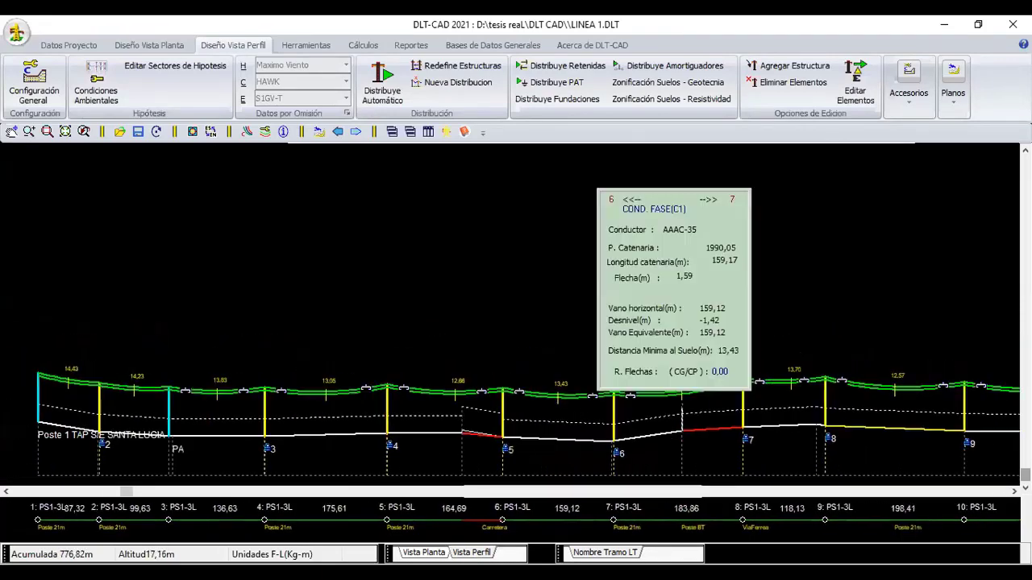
pyautogui.scroll(-2, 515, 399)
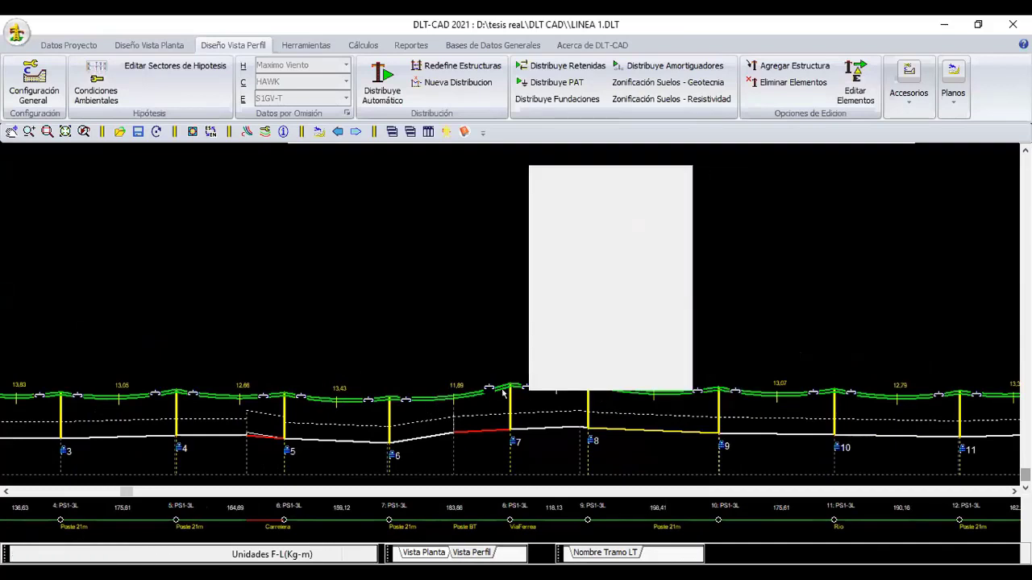
pyautogui.scroll(1, 503, 391)
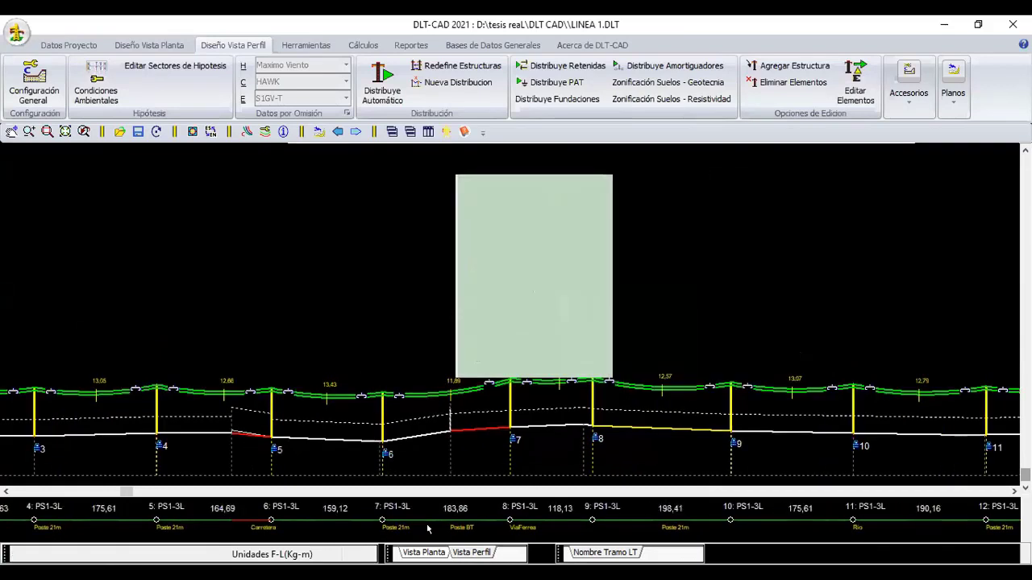
pyautogui.scroll(-1, 501, 363)
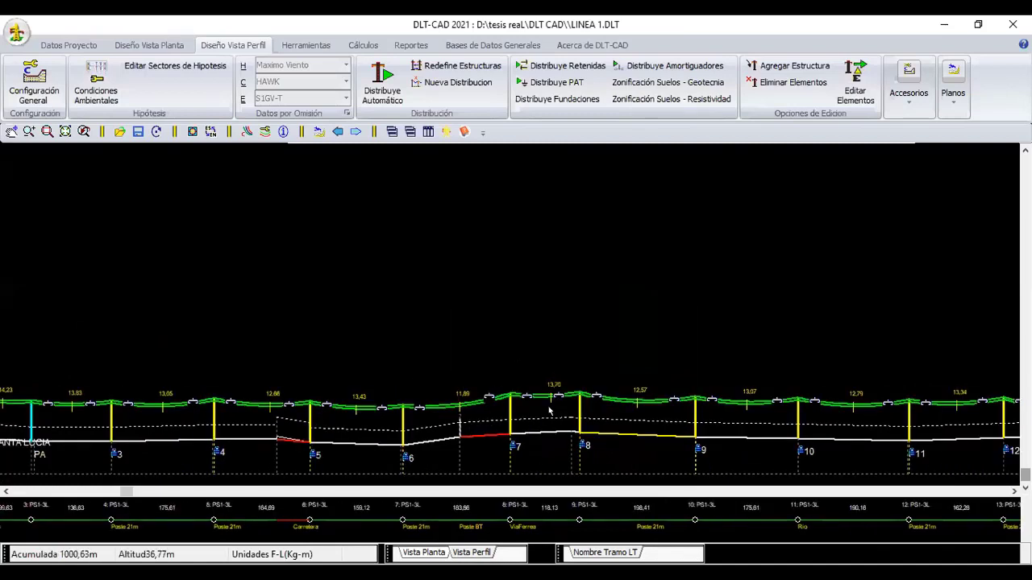
# Step: Bring the early structures back into view and scroll along them, reading span sag and clearance
pyautogui.moveTo(308, 412); pyautogui.dragTo(454, 413, button='middle')
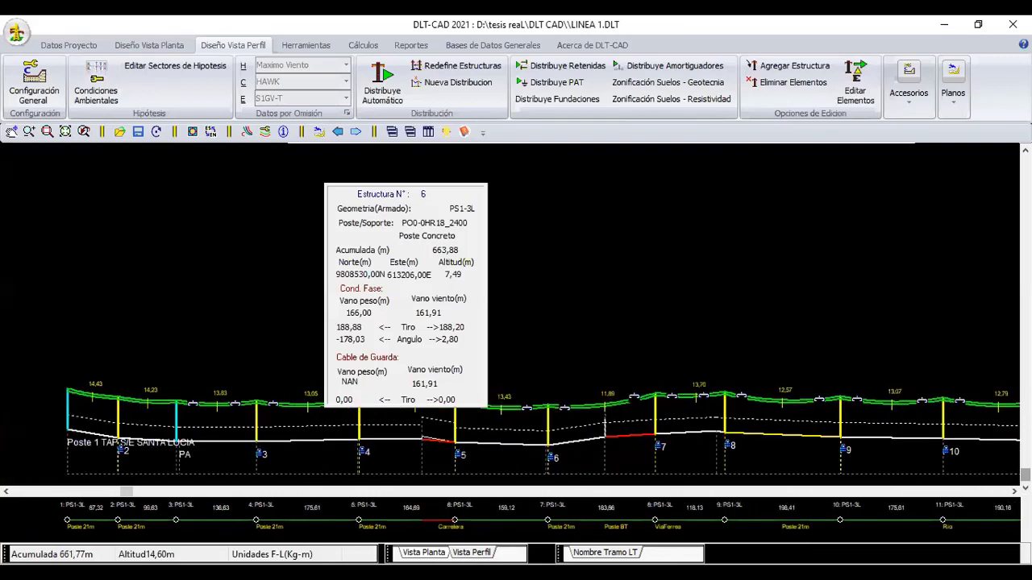
pyautogui.scroll(1, 436, 385)
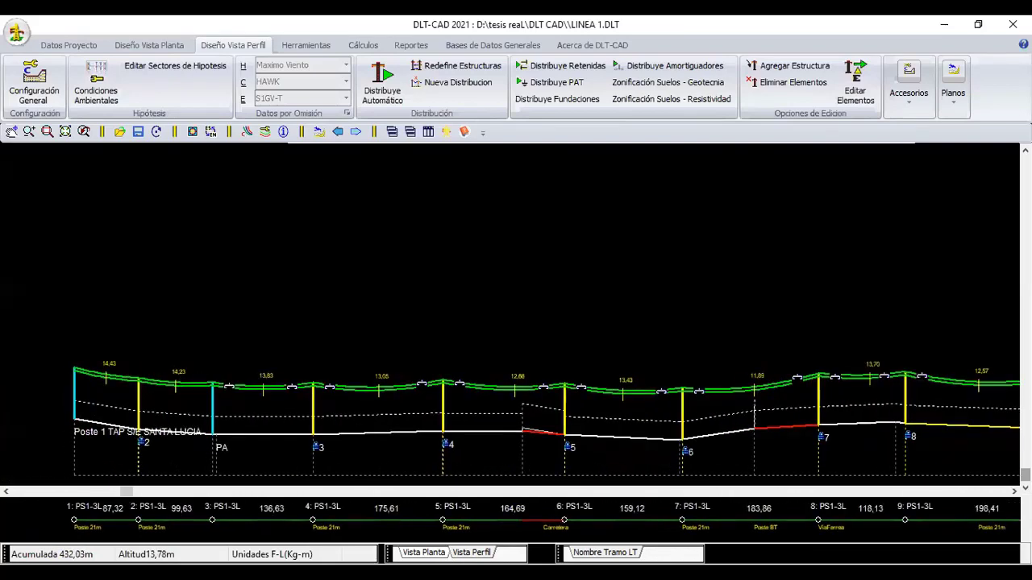
pyautogui.scroll(1, 436, 384)
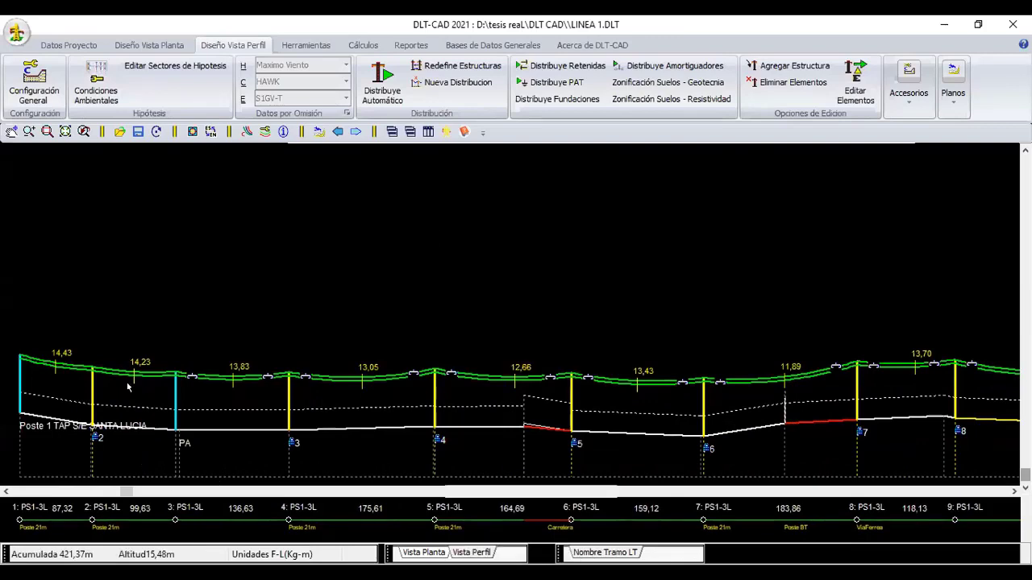
pyautogui.scroll(1, 415, 390)
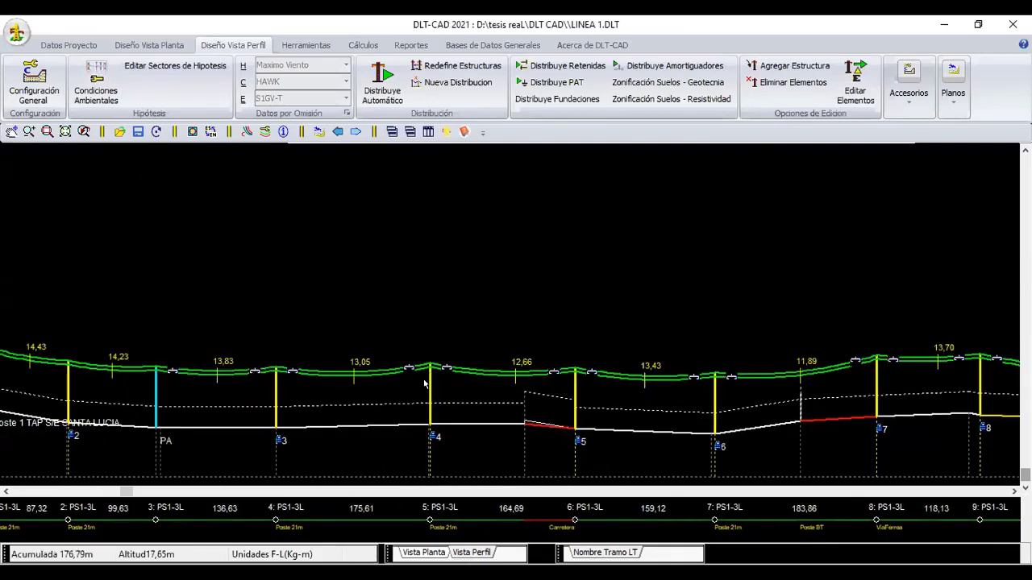
pyautogui.scroll(1, 414, 390)
pyautogui.hscroll(-3, 434, 389)
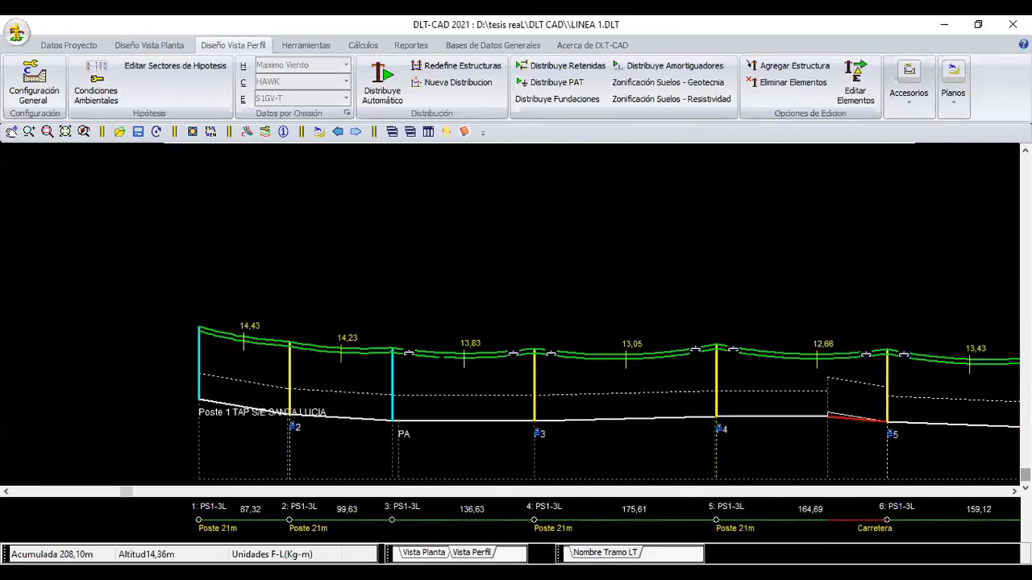
pyautogui.scroll(-1, 681, 385)
pyautogui.scroll(-1, 647, 363)
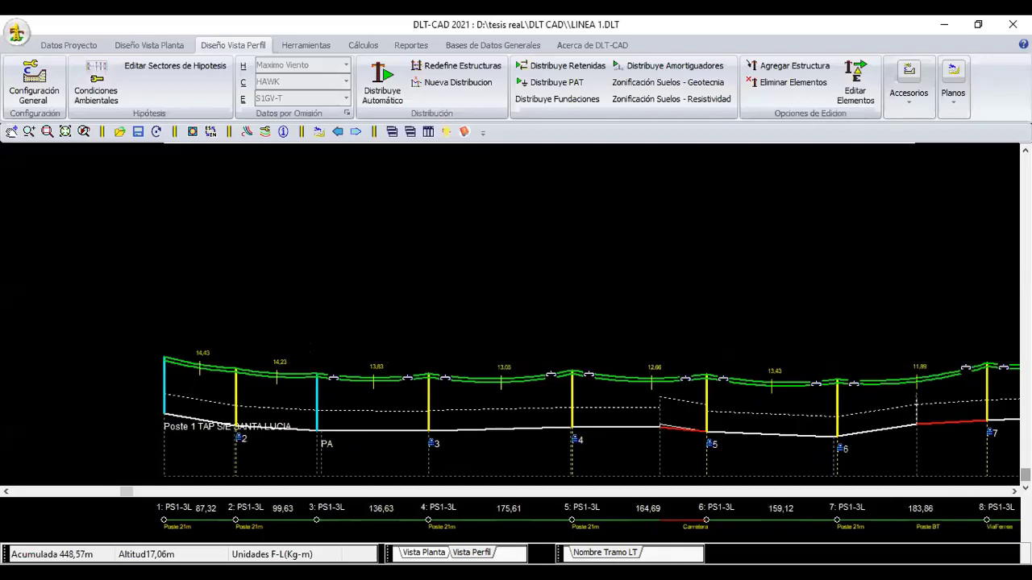
pyautogui.hscroll(1, 500, 374)
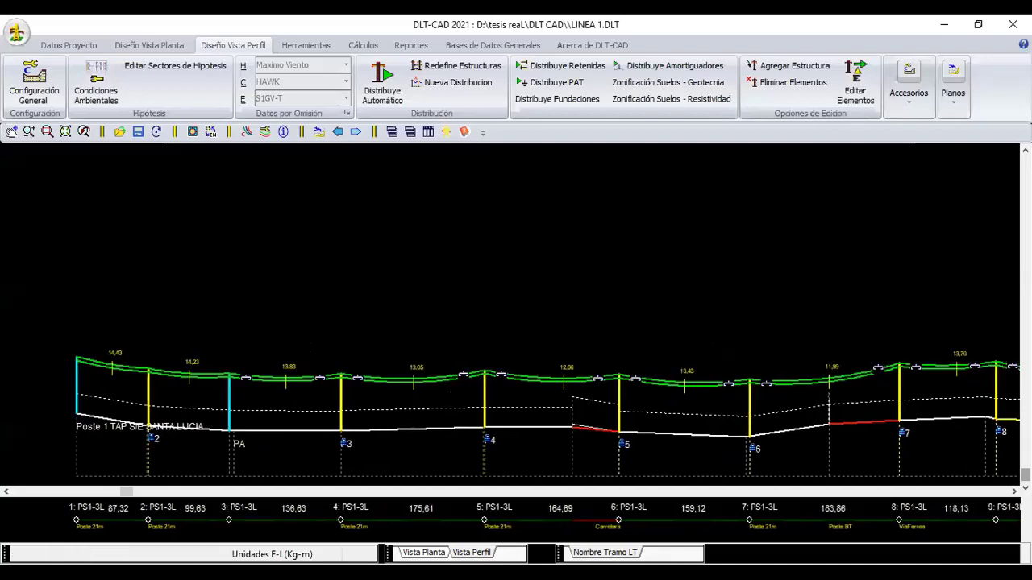
pyautogui.hscroll(3, 403, 379)
pyautogui.hscroll(2, 418, 385)
pyautogui.hscroll(2, 402, 389)
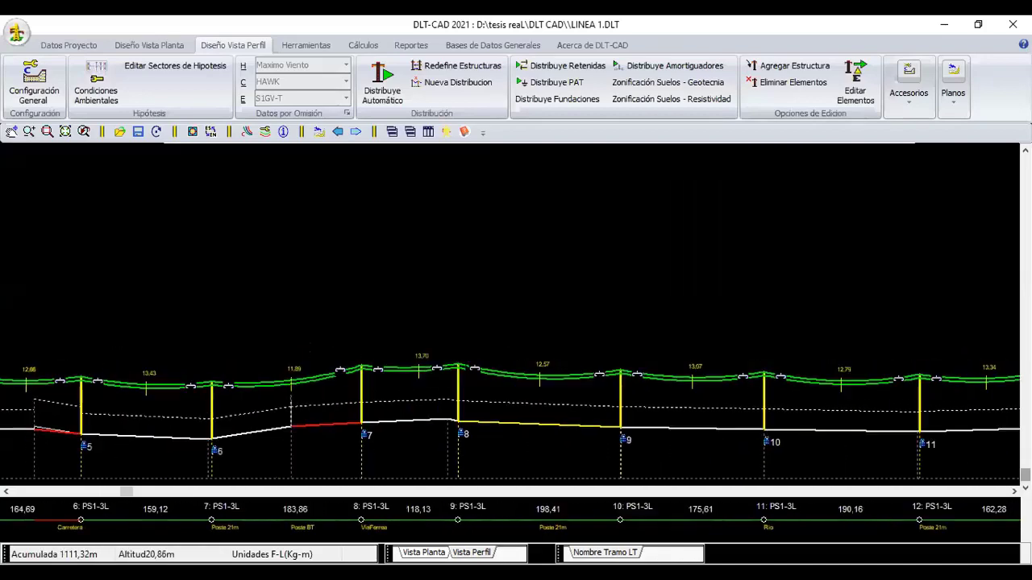
pyautogui.hscroll(2, 525, 353)
pyautogui.hscroll(1, 576, 338)
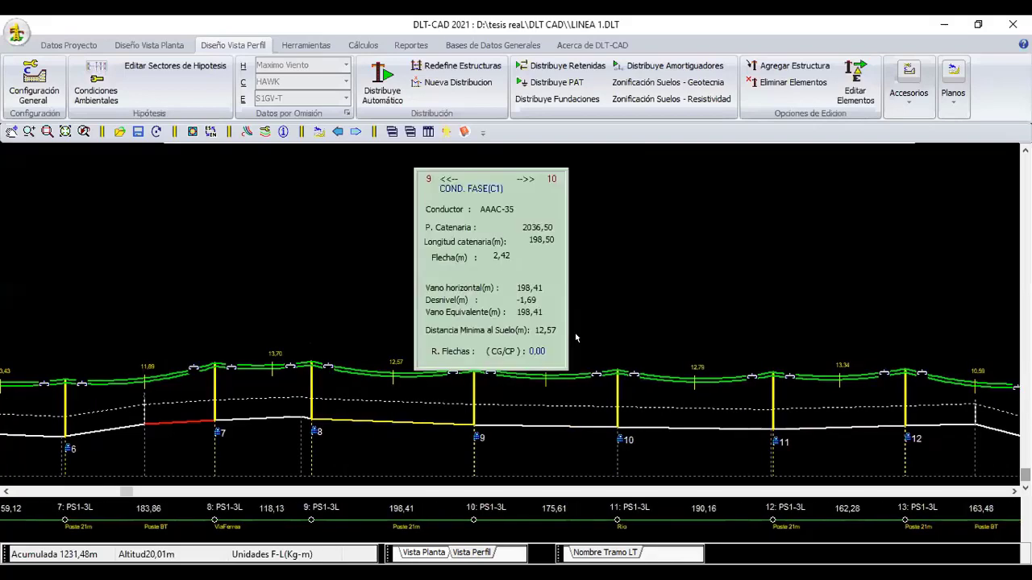
pyautogui.hscroll(-2, 516, 354)
pyautogui.hscroll(-3, 363, 379)
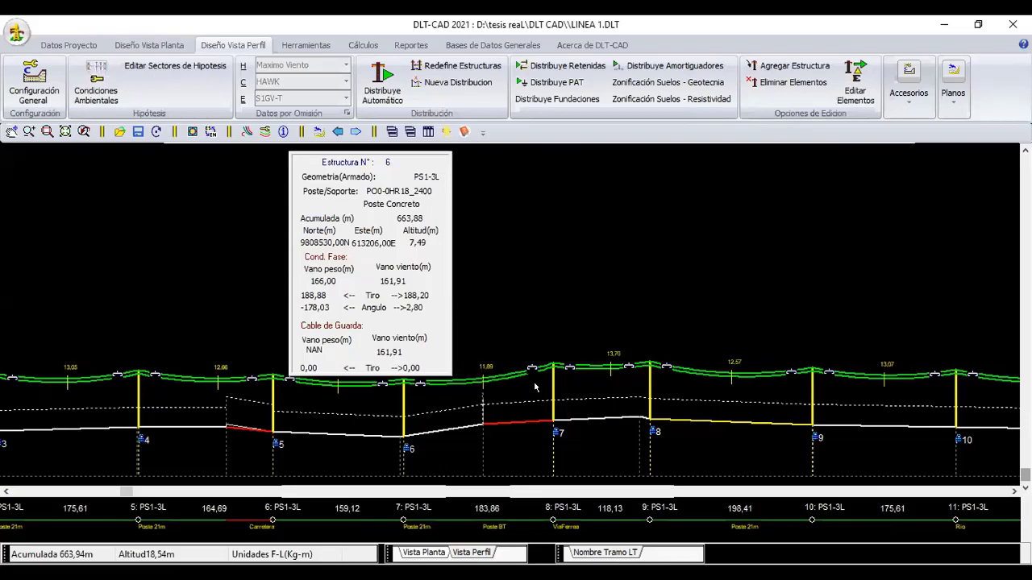
# Step: Move along the profile to structures 12–20, with clearances from 5,58 to 13,33 m
pyautogui.scroll(-1, 584, 362)
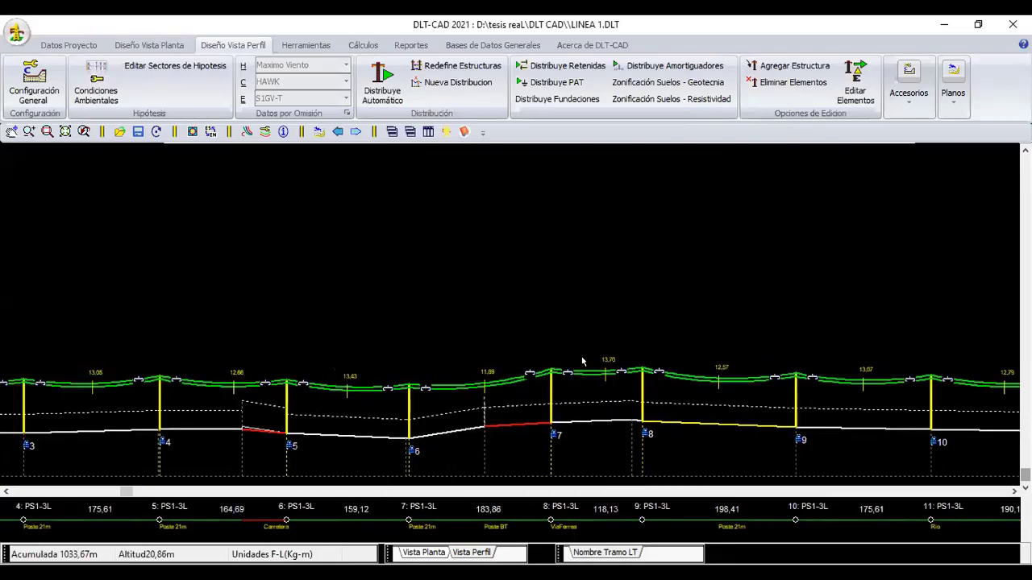
pyautogui.scroll(-1, 483, 343)
pyautogui.hscroll(3, 532, 337)
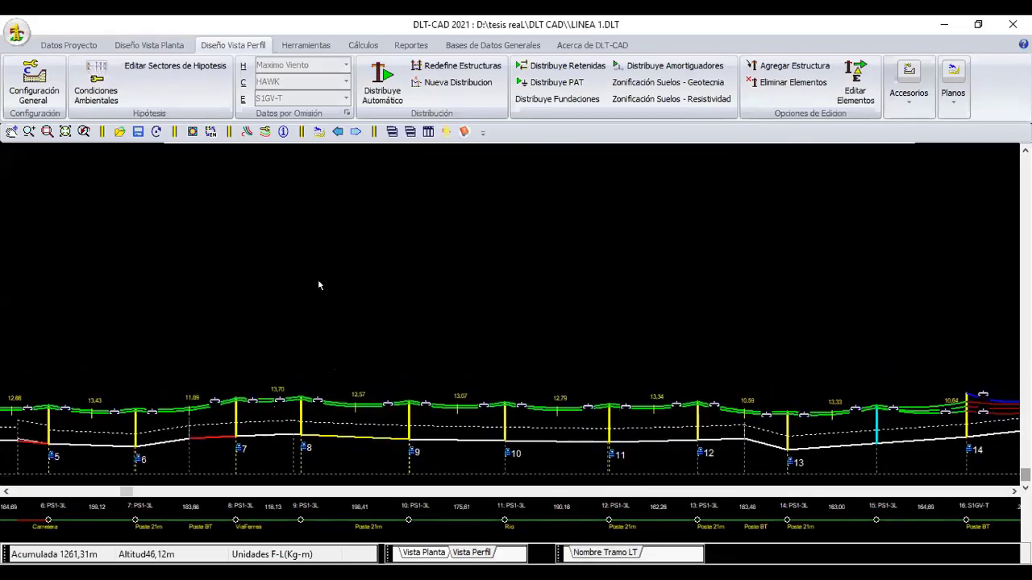
pyautogui.hscroll(2, 378, 311)
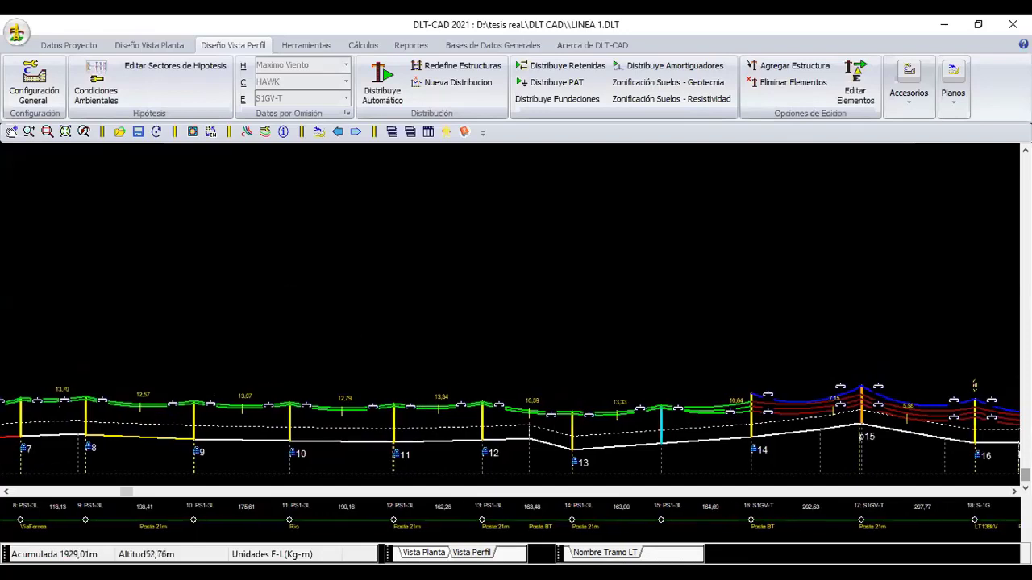
pyautogui.hscroll(3, 360, 337)
pyautogui.hscroll(1, 407, 384)
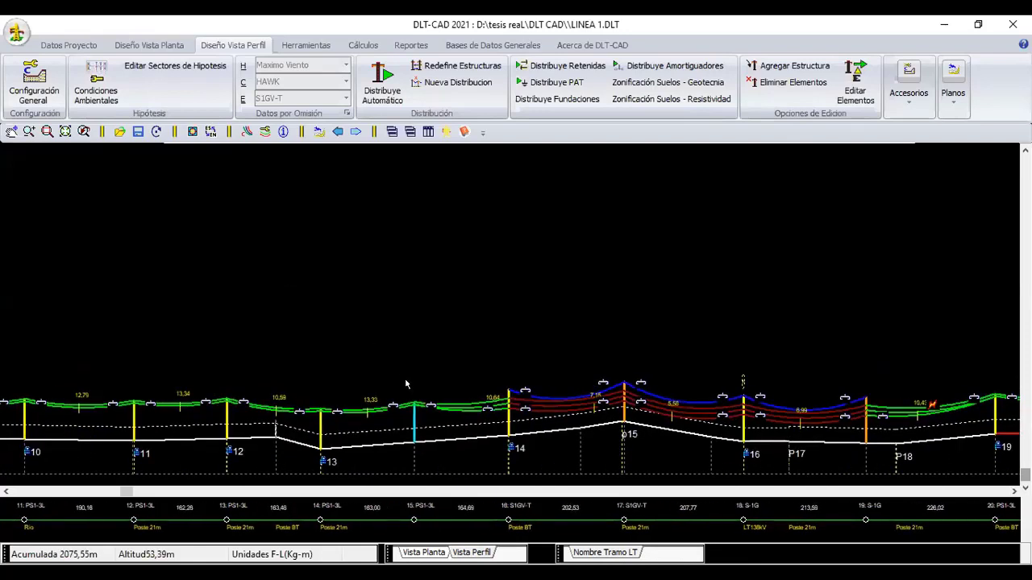
pyautogui.hscroll(1, 407, 385)
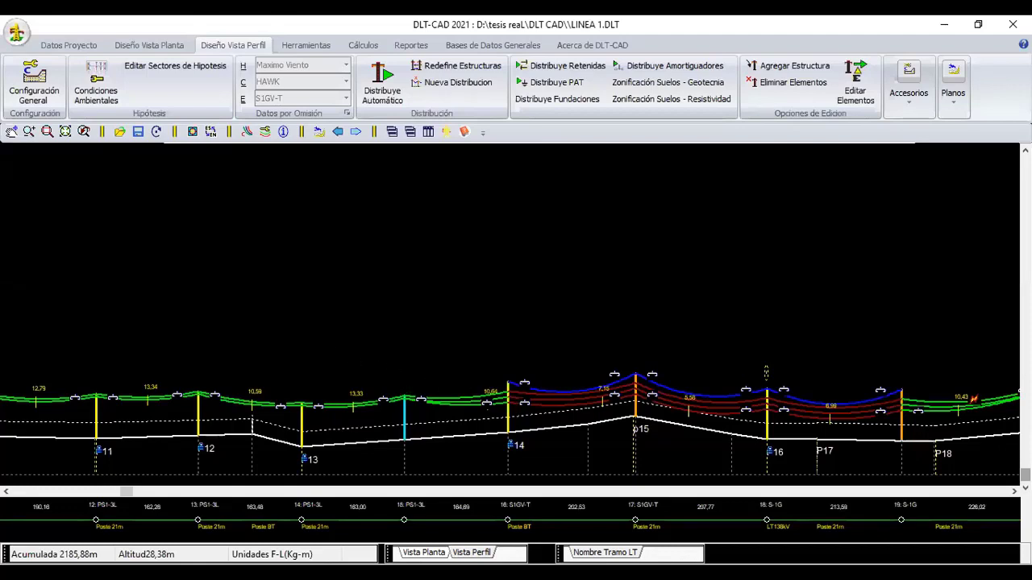
pyautogui.moveTo(392, 397)
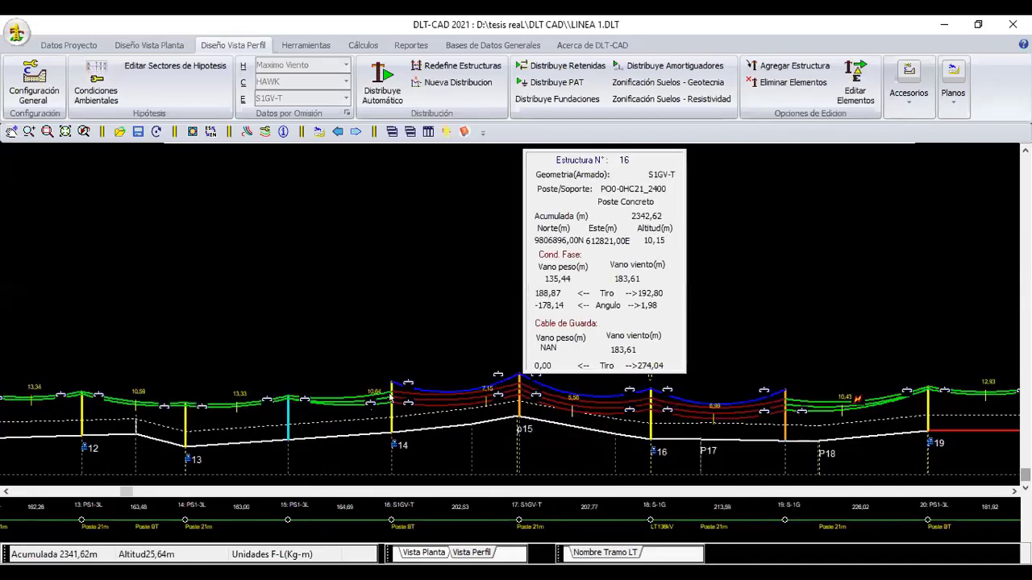
pyautogui.moveTo(415, 385); pyautogui.dragTo(222, 385, button='middle')
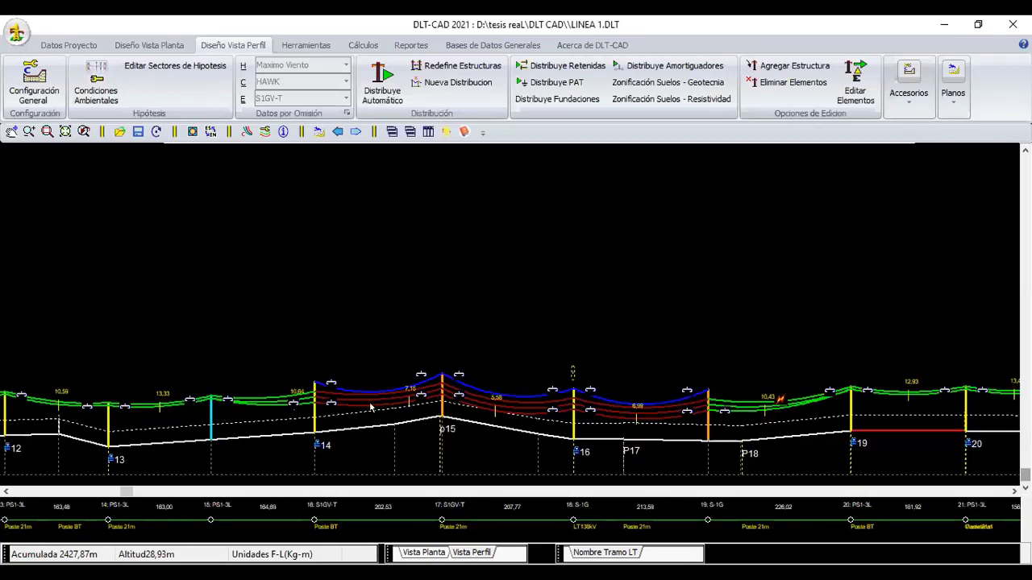
# Step: Show structure 18's data: S-1G concrete pole, 179,43 m weight span, 210,68 m wind span
pyautogui.scroll(-2, 487, 425)
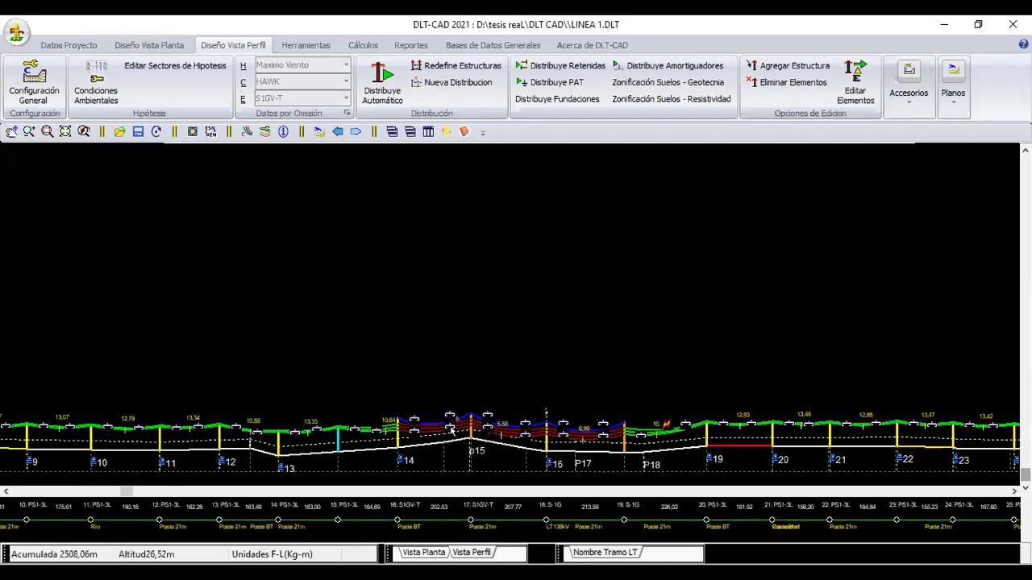
pyautogui.moveTo(439, 400)
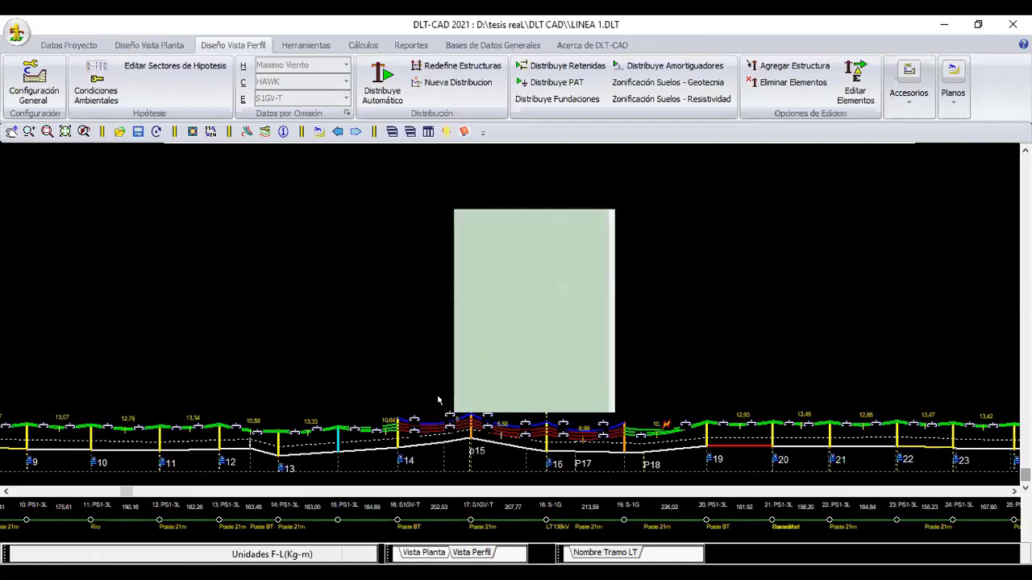
pyautogui.scroll(1, 516, 419)
pyautogui.scroll(2, 319, 424)
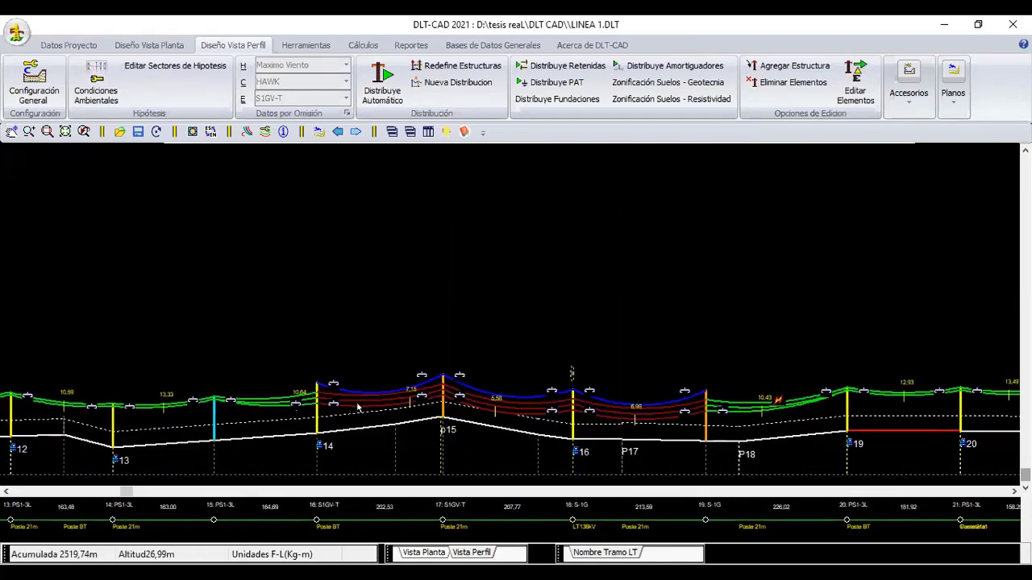
pyautogui.scroll(-1, 601, 424)
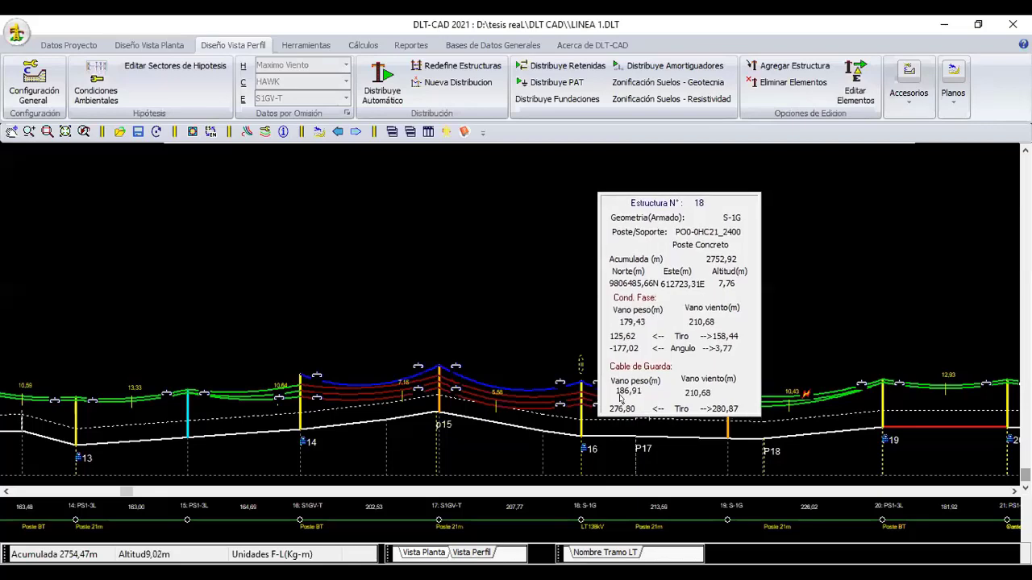
pyautogui.rightClick(572, 436)
pyautogui.click(572, 437)
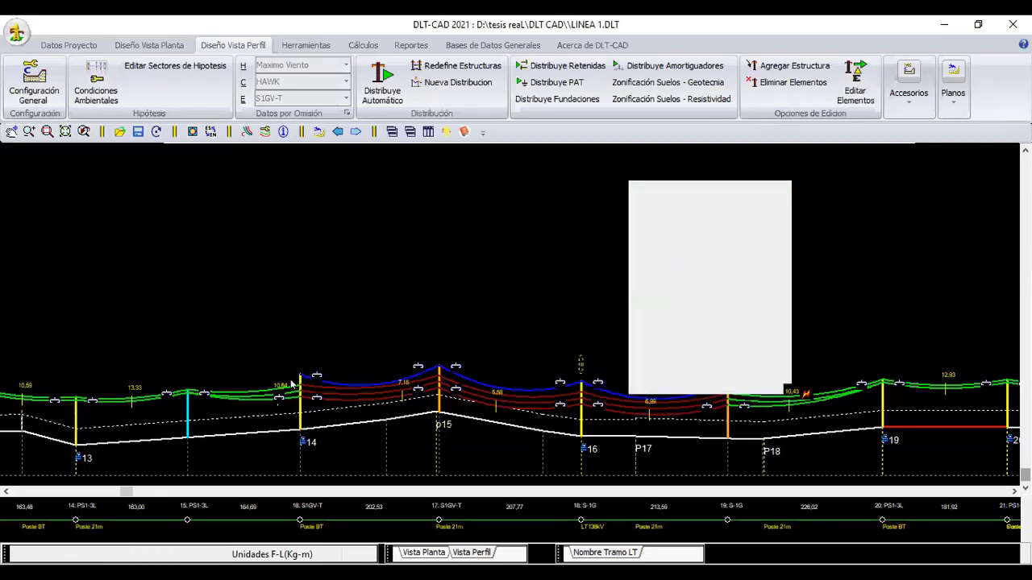
pyautogui.click(424, 83)
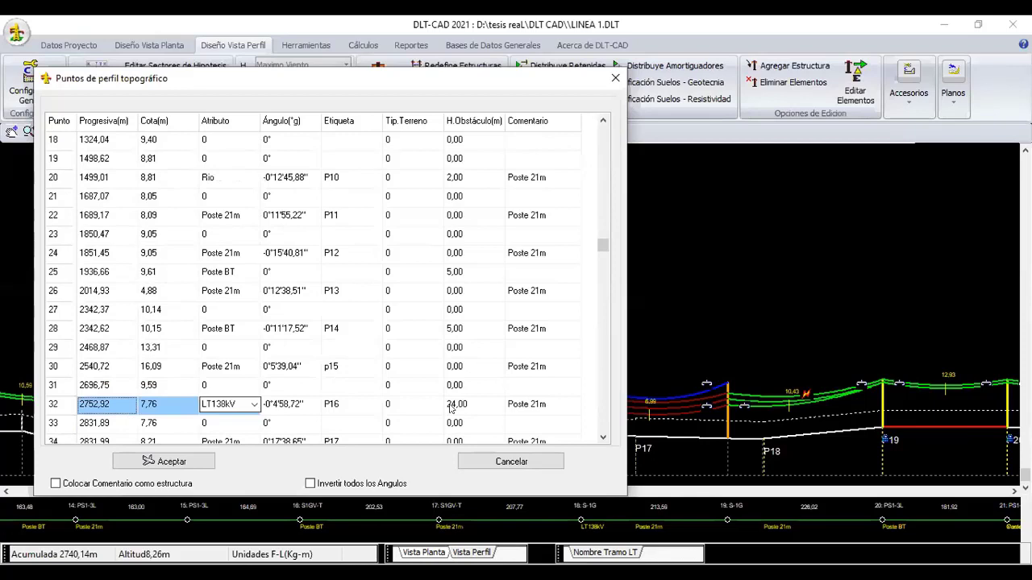
pyautogui.press('Tab')
pyautogui.press('Tab')
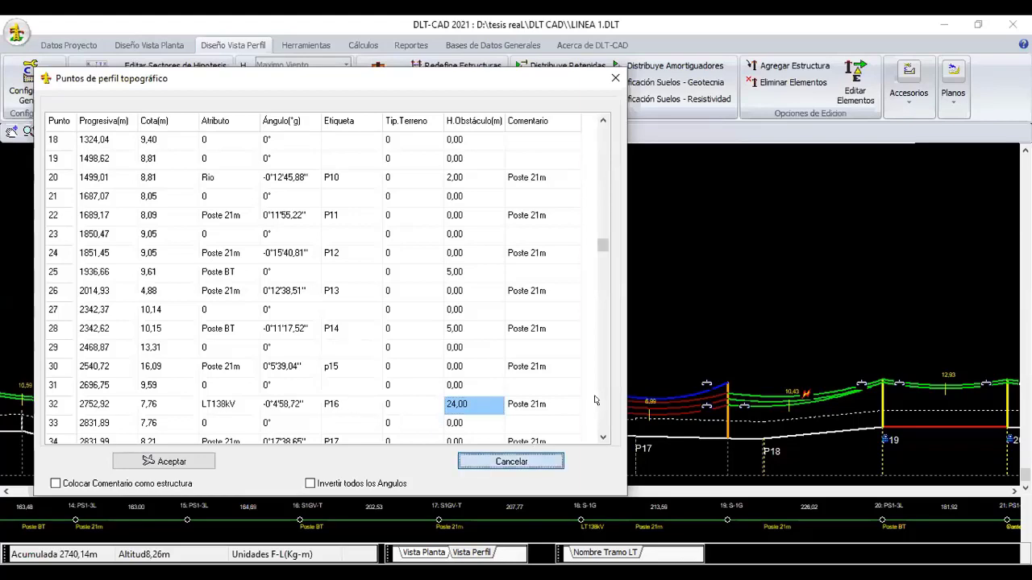
pyautogui.press('Escape')
pyautogui.scroll(1, 596, 399)
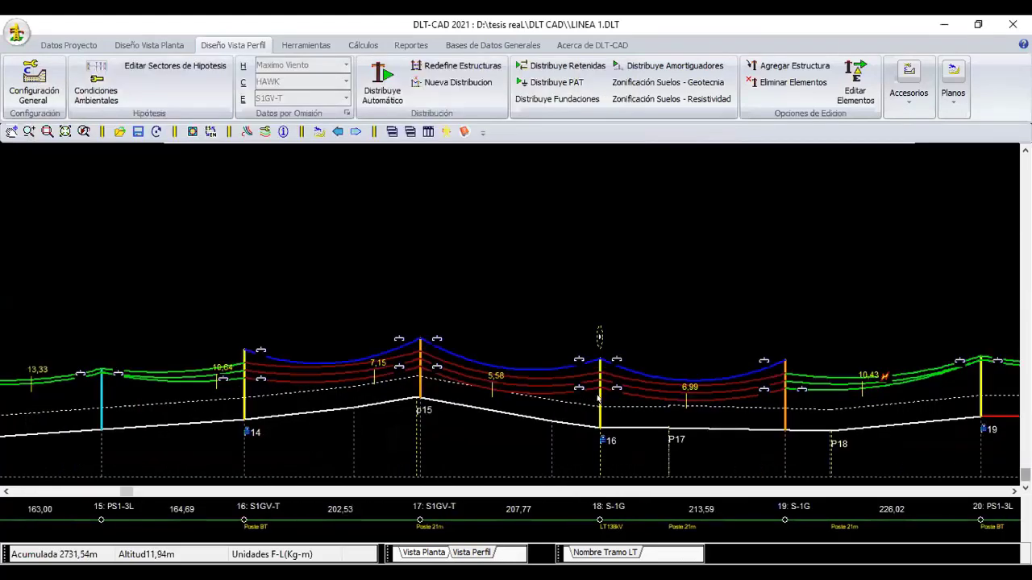
pyautogui.moveTo(600, 395)
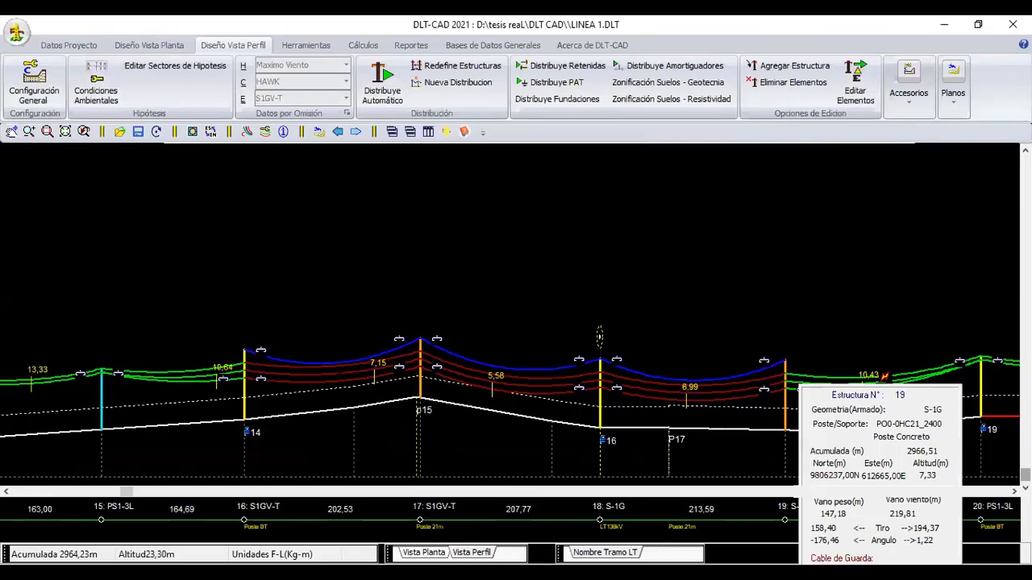
# Step: Centre structures 14 to 21 and bring up structure 18's action menu
pyautogui.moveTo(599, 337); pyautogui.dragTo(352, 336, button='middle')
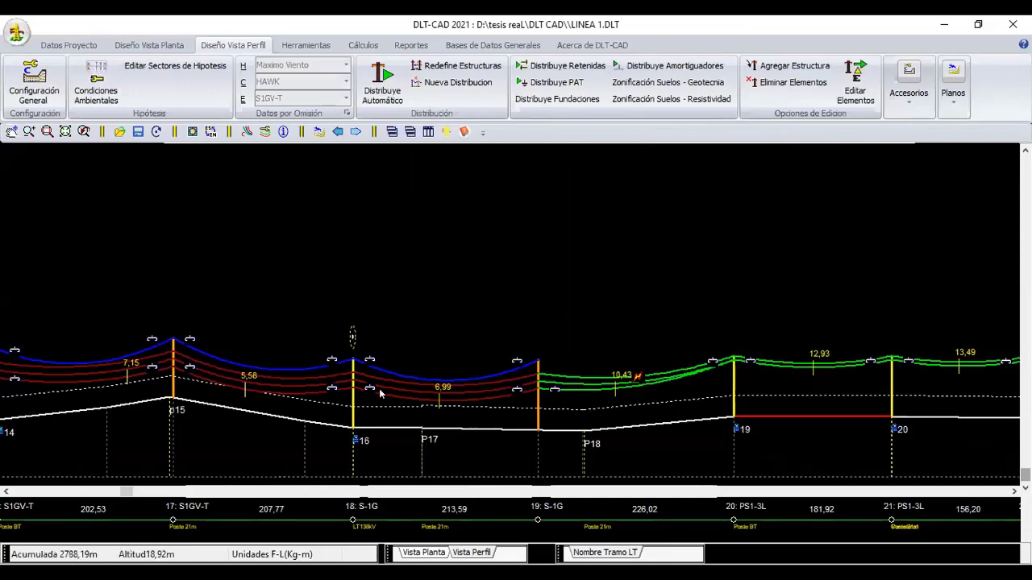
pyautogui.rightClick(496, 310)
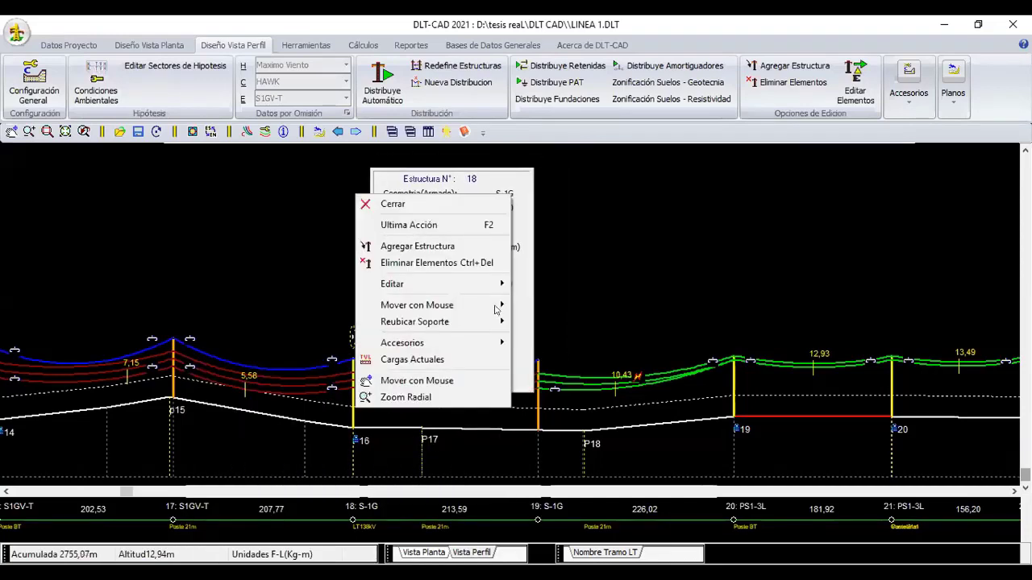
pyautogui.moveTo(417, 305)
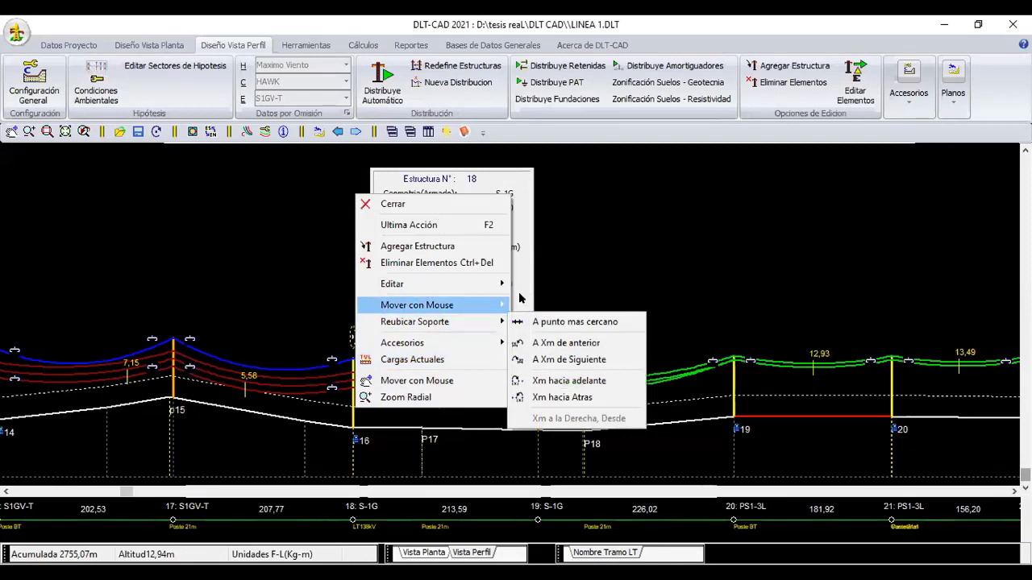
pyautogui.click(370, 204)
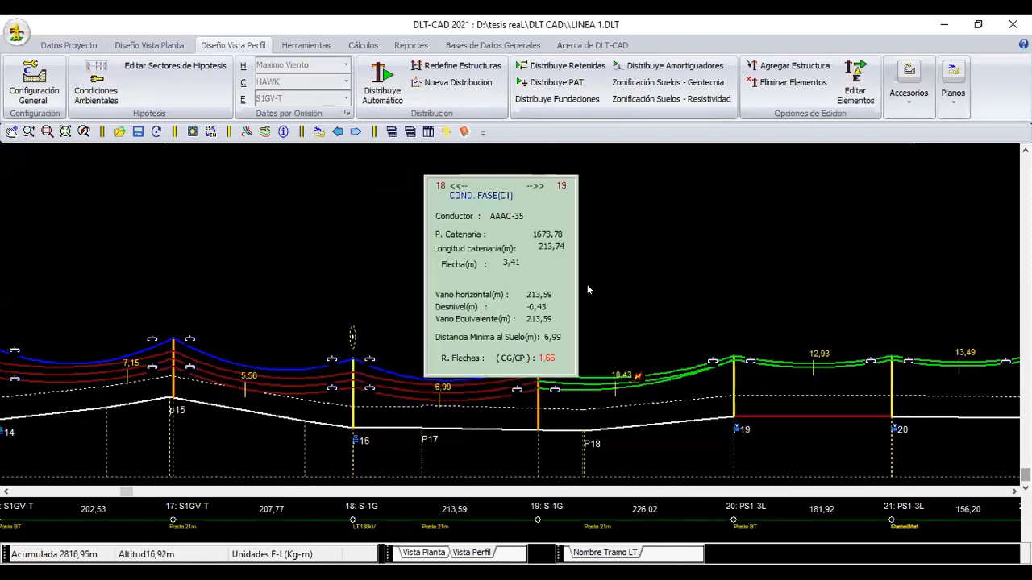
pyautogui.rightClick(478, 338)
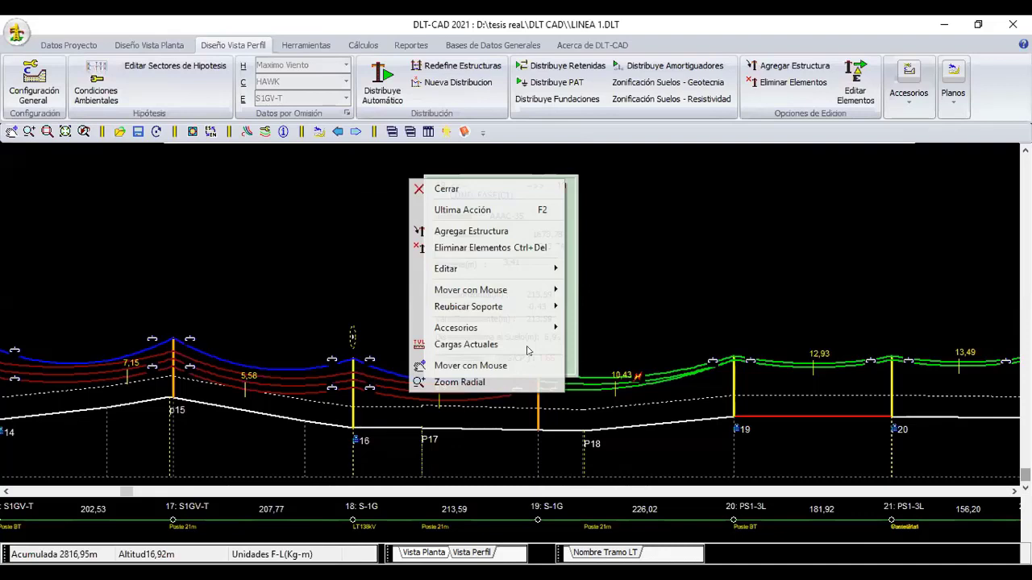
pyautogui.click(491, 323)
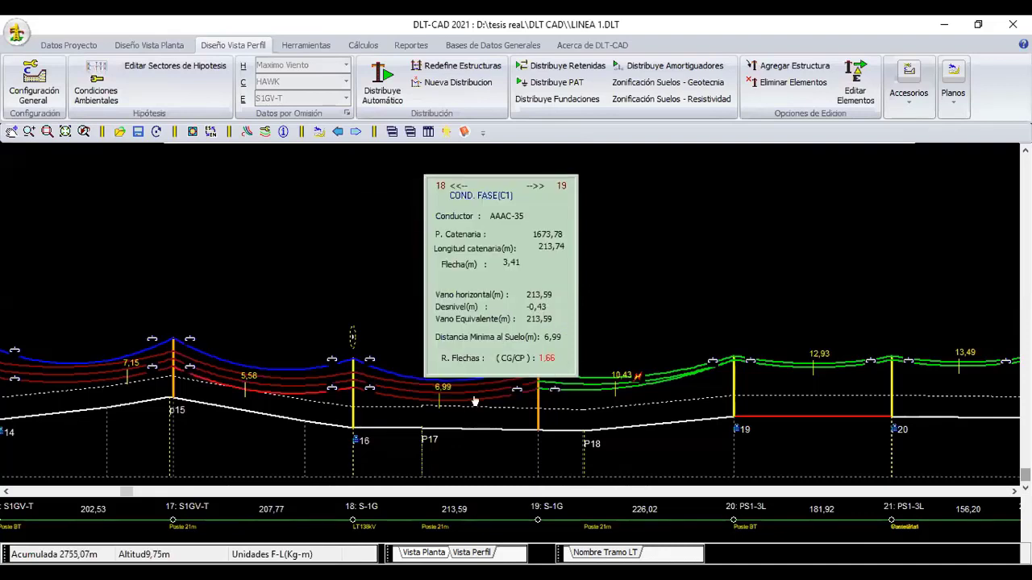
pyautogui.rightClick(359, 415)
pyautogui.click(404, 212)
pyautogui.rightClick(358, 416)
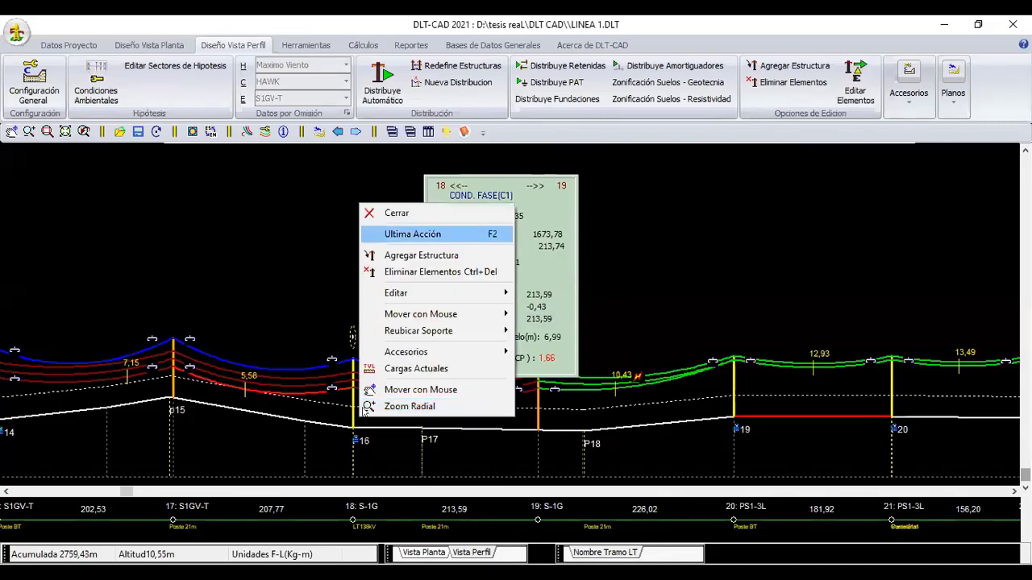
pyautogui.click(395, 212)
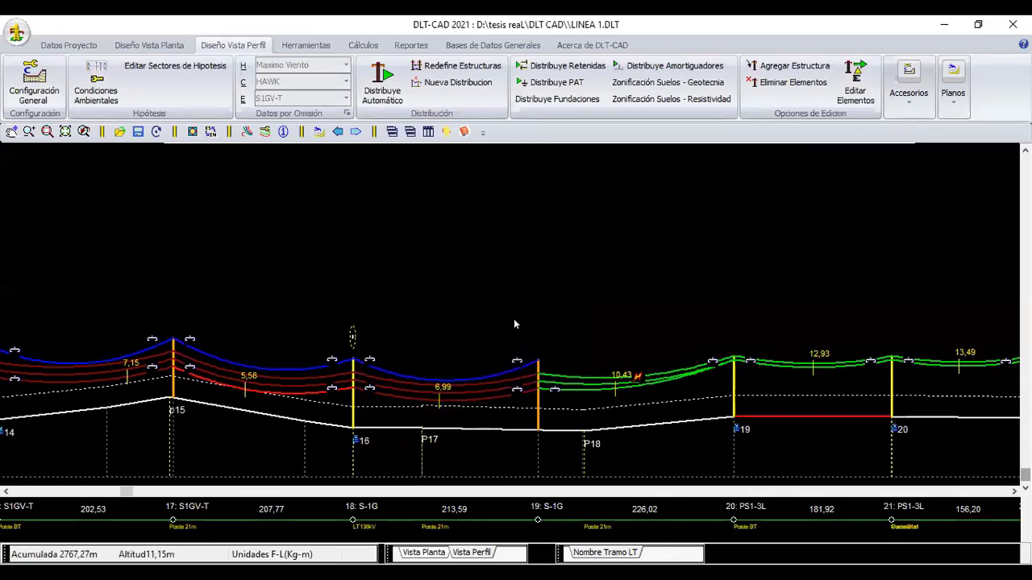
# Step: Drag structure 18 with Arrastra Catenaria toward structure 17, giving 165,77 m and 255,60 m spans
pyautogui.rightClick(367, 426)
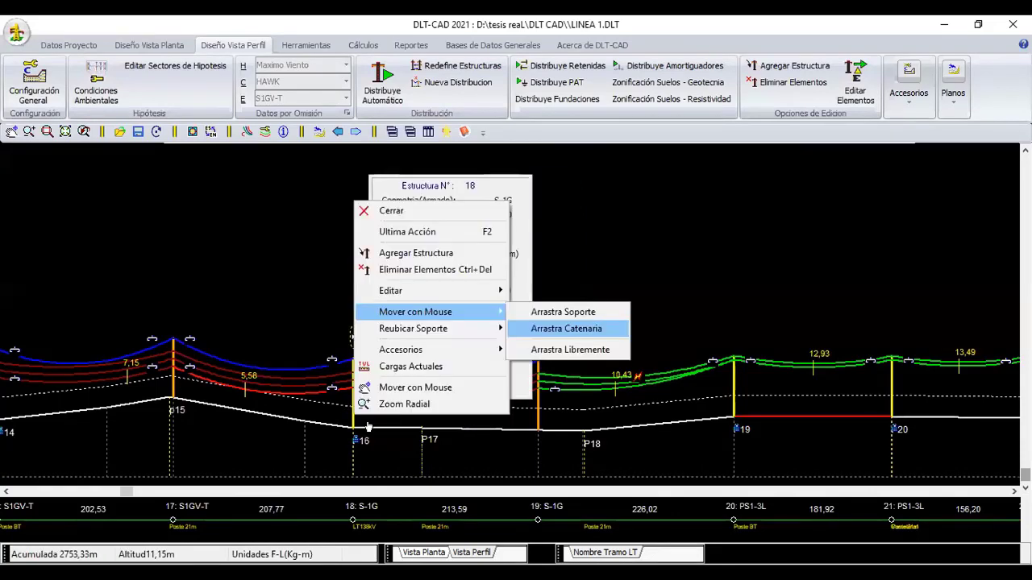
pyautogui.press('Return')
pyautogui.moveTo(353, 426); pyautogui.dragTo(403, 425)
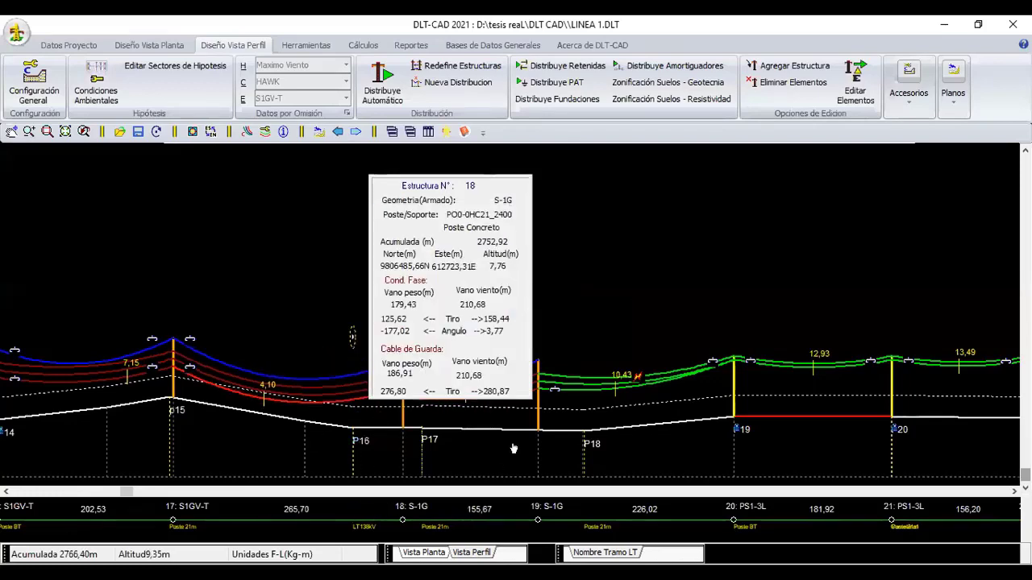
pyautogui.scroll(-1, 581, 447)
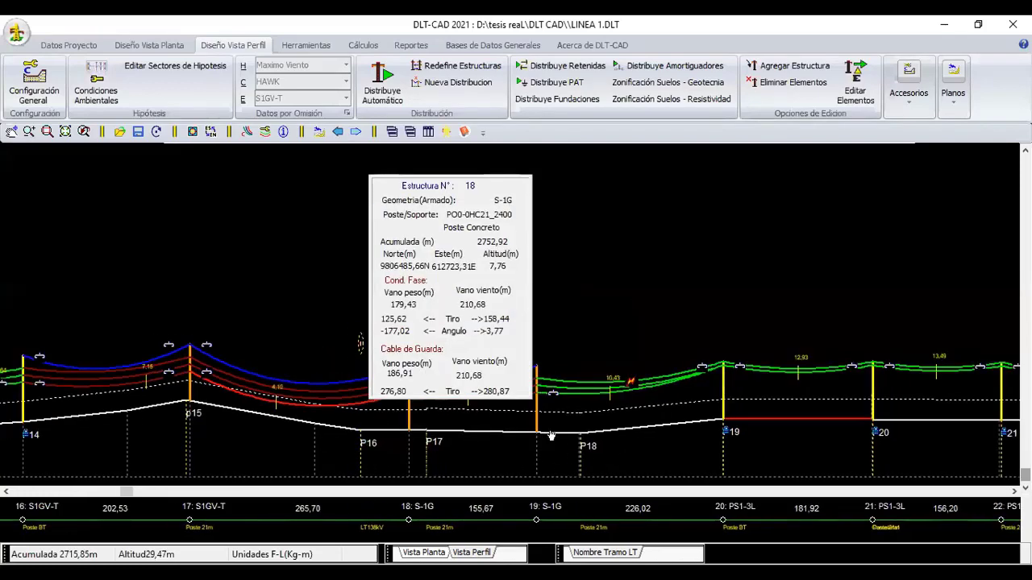
pyautogui.scroll(-1, 532, 436)
pyautogui.moveTo(529, 436); pyautogui.dragTo(500, 438)
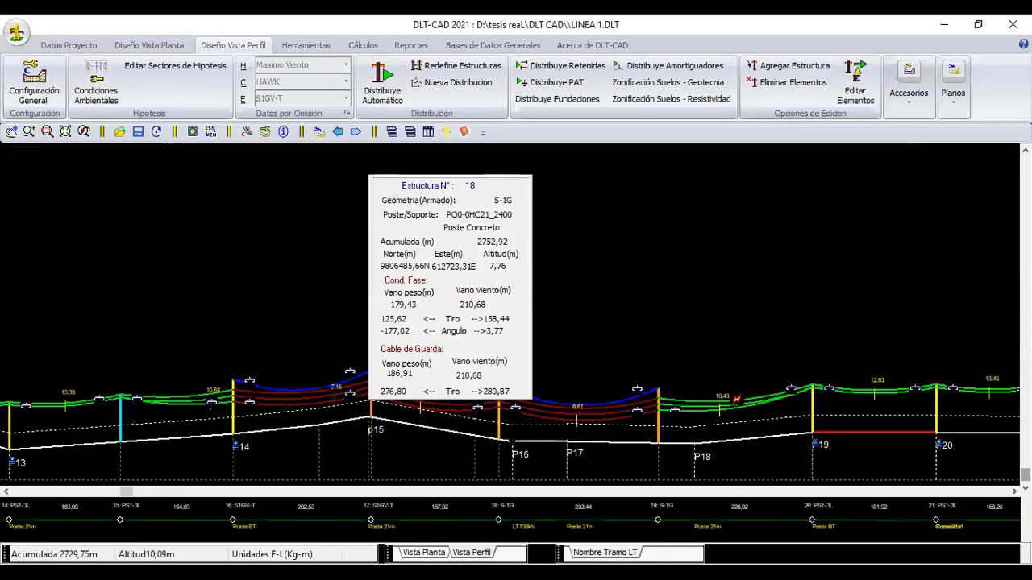
pyautogui.moveTo(498, 438); pyautogui.dragTo(483, 435)
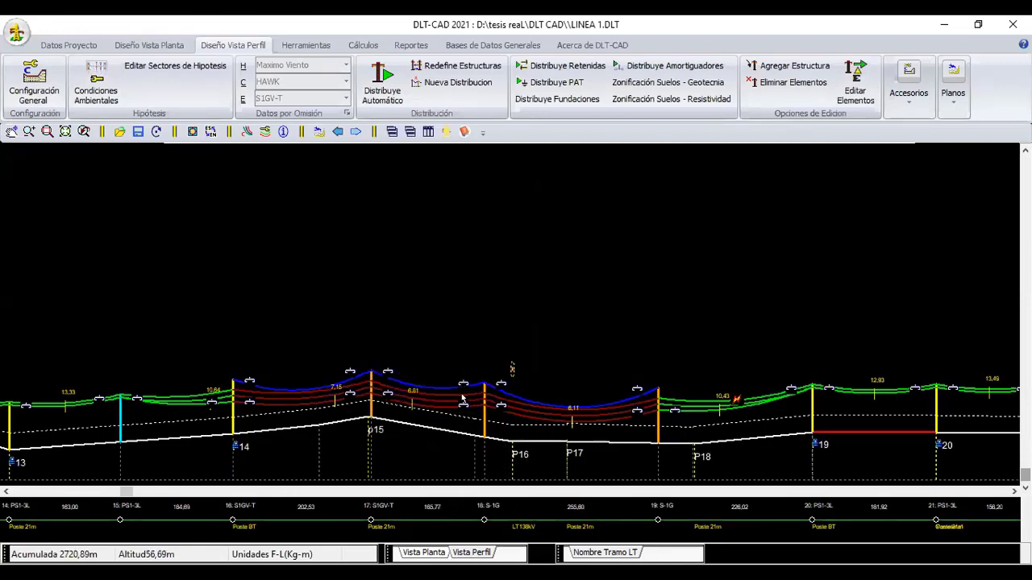
pyautogui.scroll(1, 463, 387)
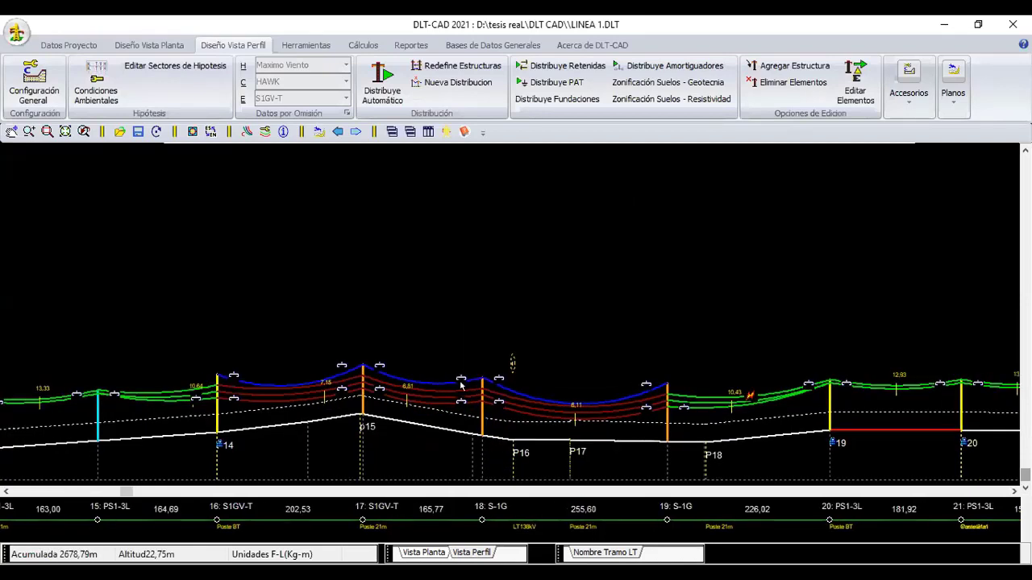
pyautogui.scroll(1, 463, 387)
pyautogui.scroll(1, 512, 349)
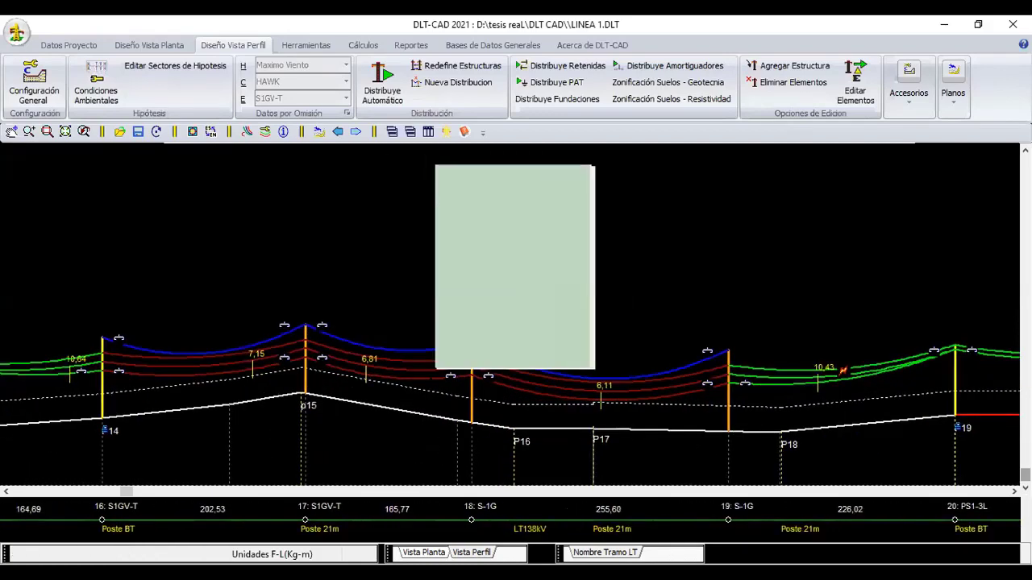
pyautogui.scroll(-1, 512, 367)
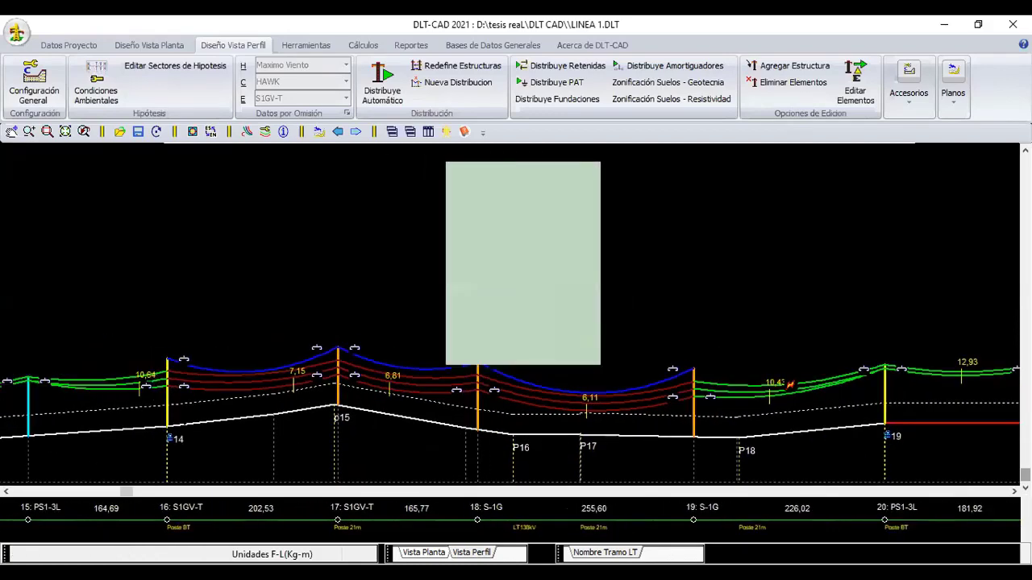
pyautogui.scroll(-1, 142, 395)
pyautogui.scroll(-1, 161, 439)
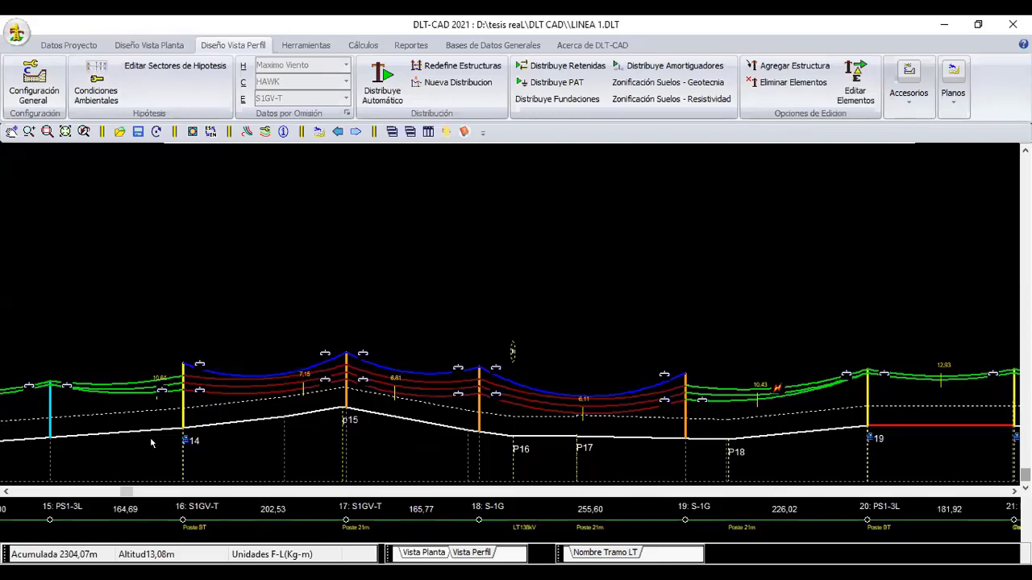
pyautogui.scroll(-1, 154, 445)
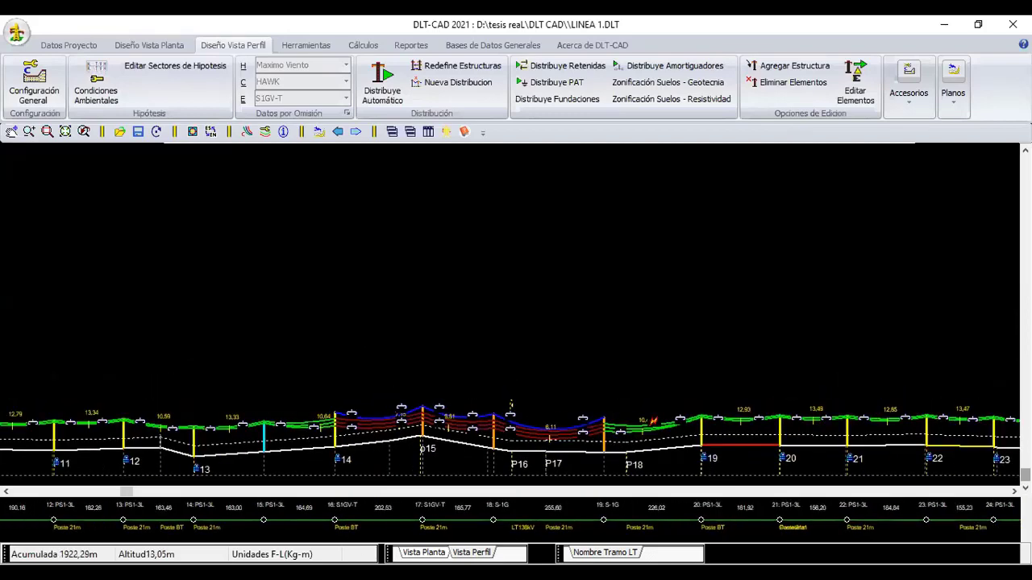
pyautogui.scroll(-1, 283, 398)
pyautogui.scroll(1, 282, 398)
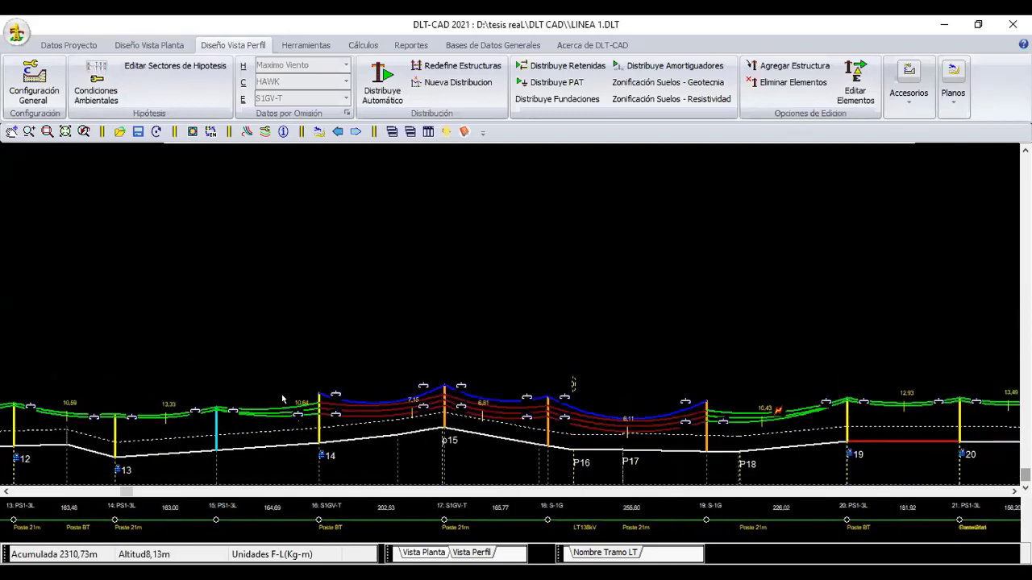
pyautogui.hscroll(-1, 310, 367)
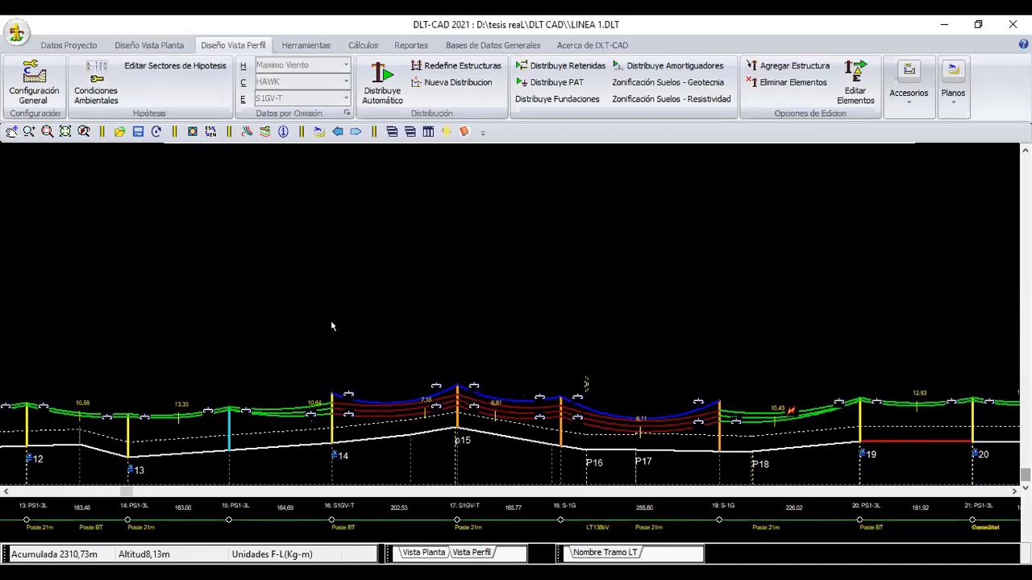
pyautogui.scroll(1, 329, 331)
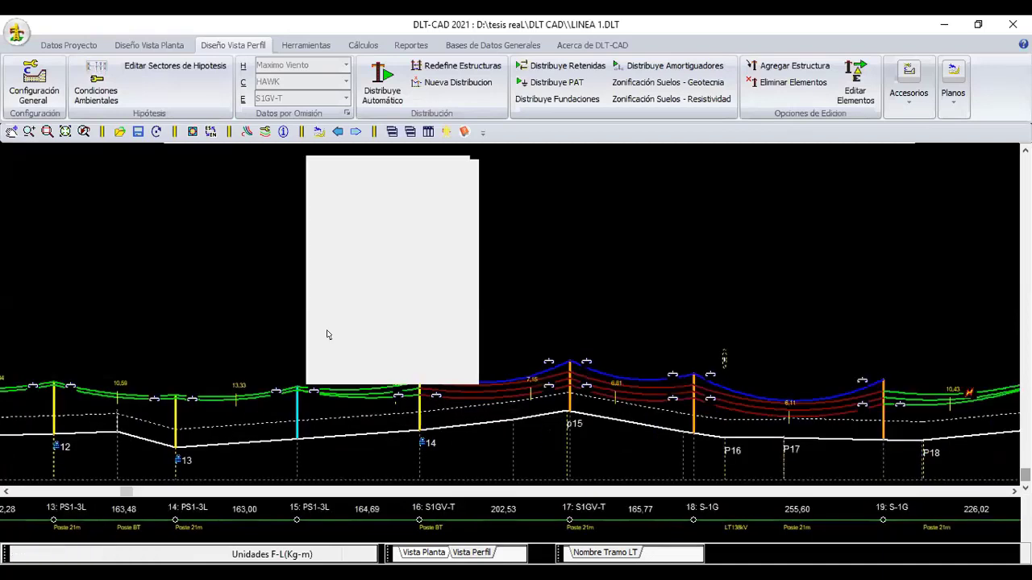
pyautogui.scroll(1, 327, 334)
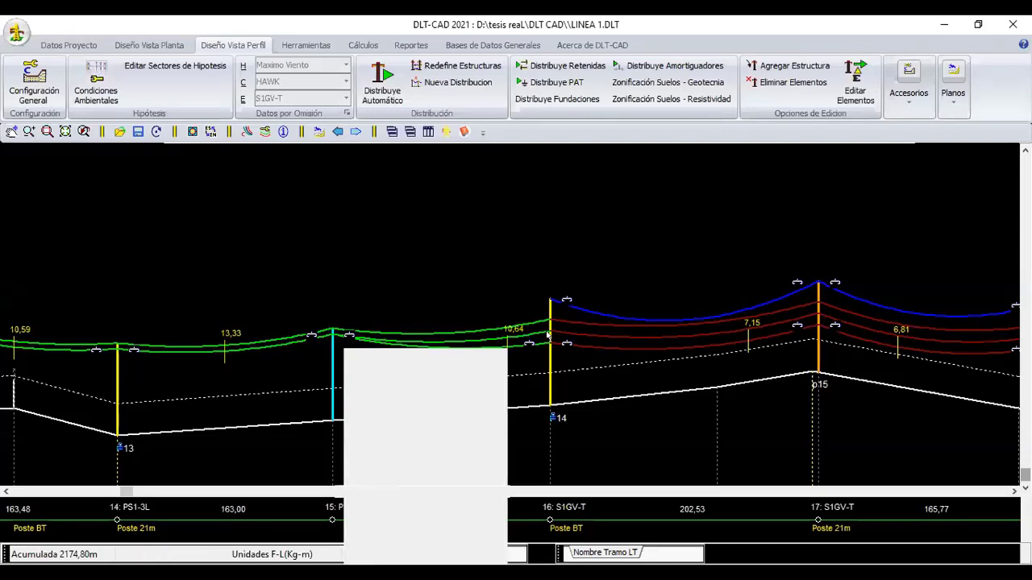
pyautogui.moveTo(551, 355)
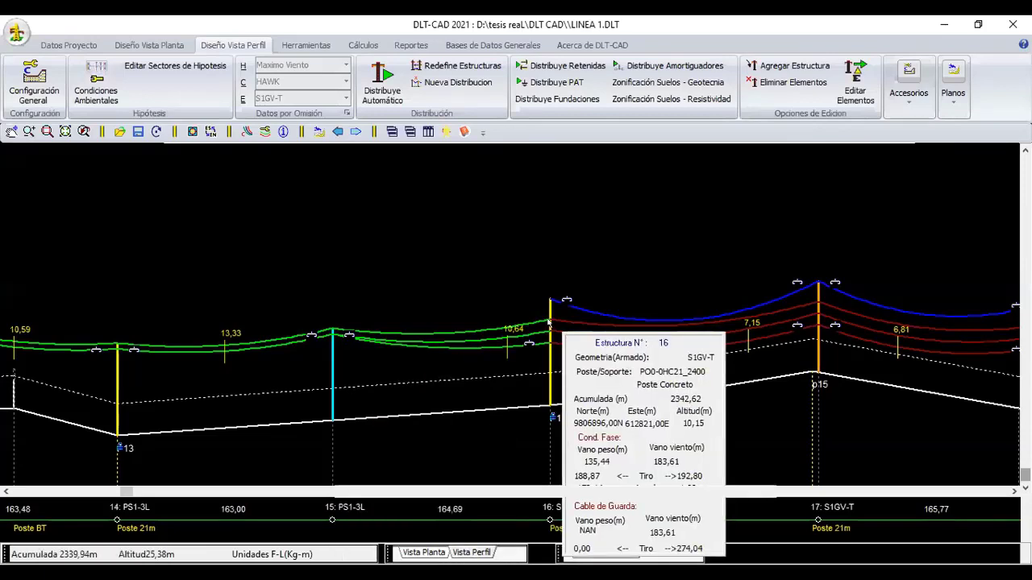
pyautogui.click(369, 340)
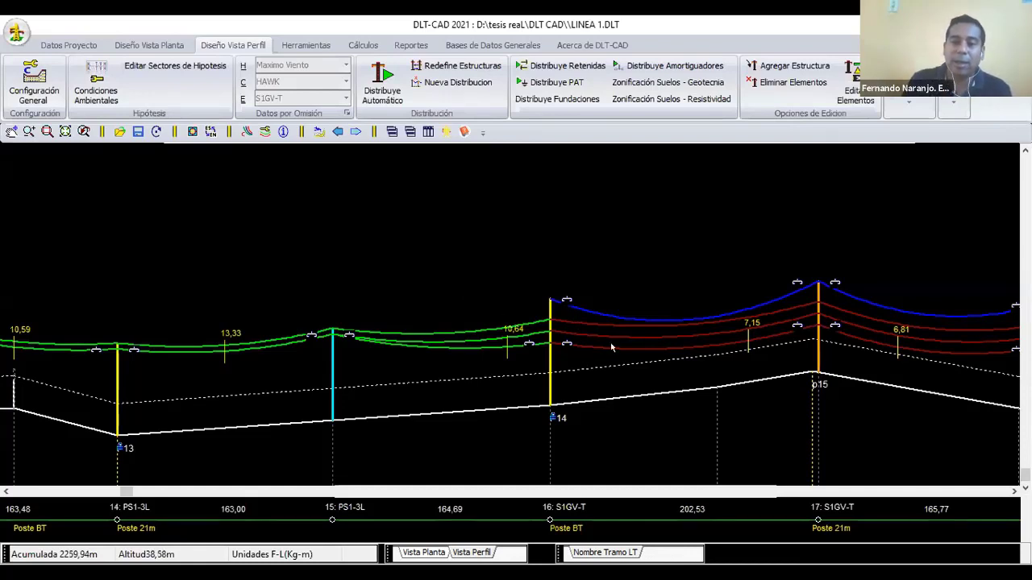
pyautogui.scroll(-1, 564, 323)
pyautogui.scroll(-1, 428, 293)
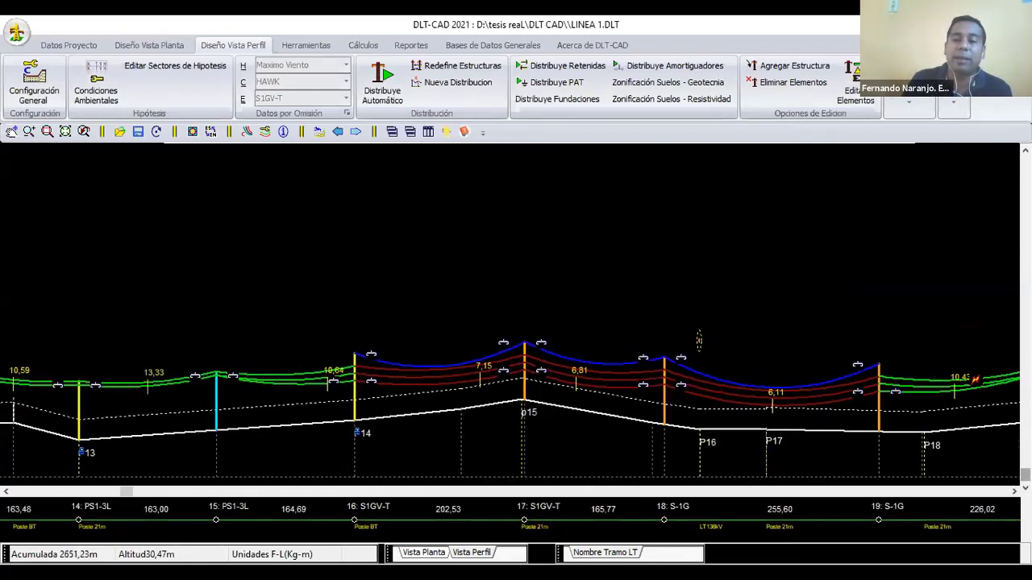
pyautogui.scroll(-1, 476, 276)
pyautogui.scroll(-1, 486, 384)
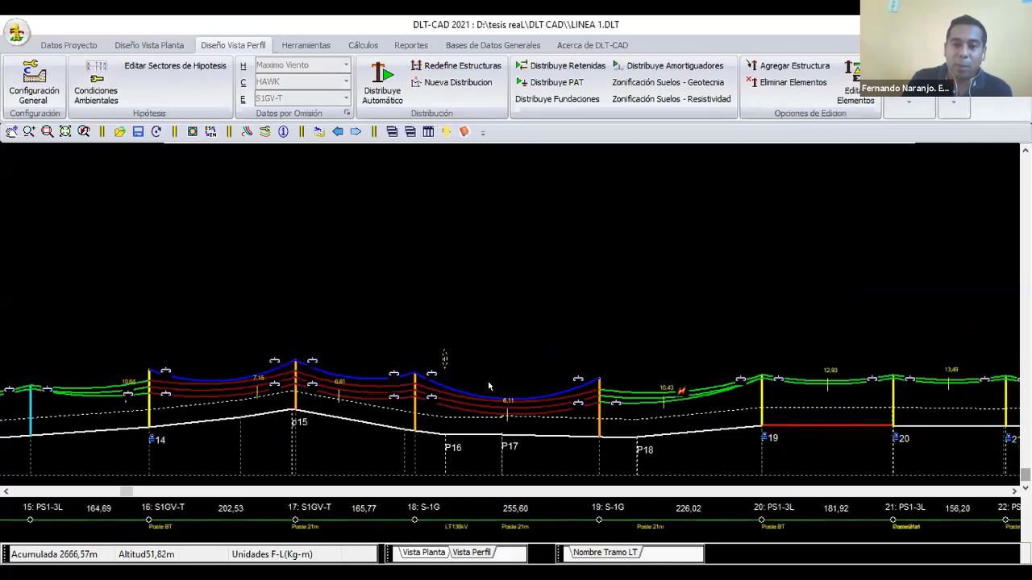
pyautogui.scroll(-1, 477, 339)
pyautogui.scroll(-1, 492, 296)
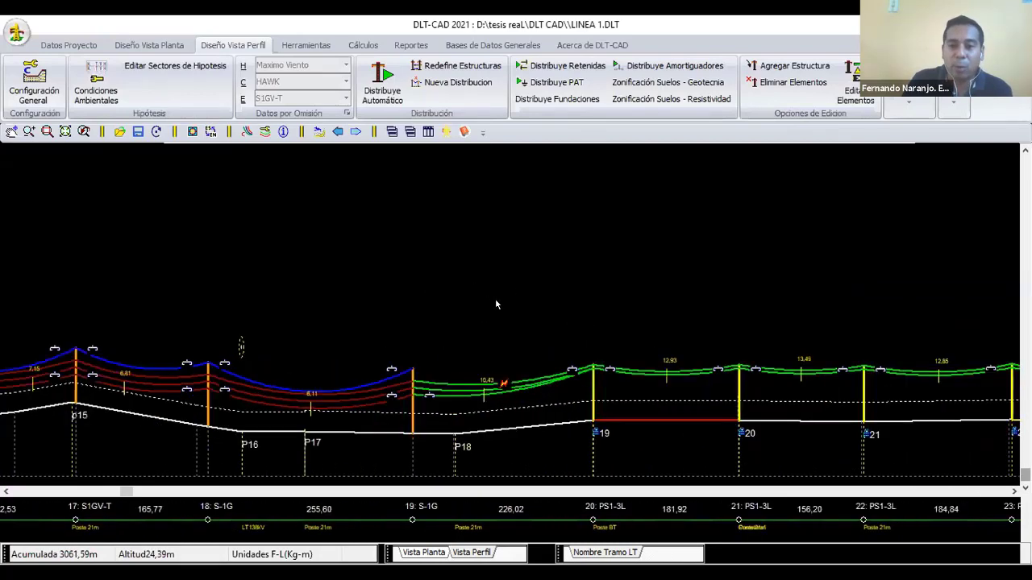
pyautogui.scroll(1, 497, 304)
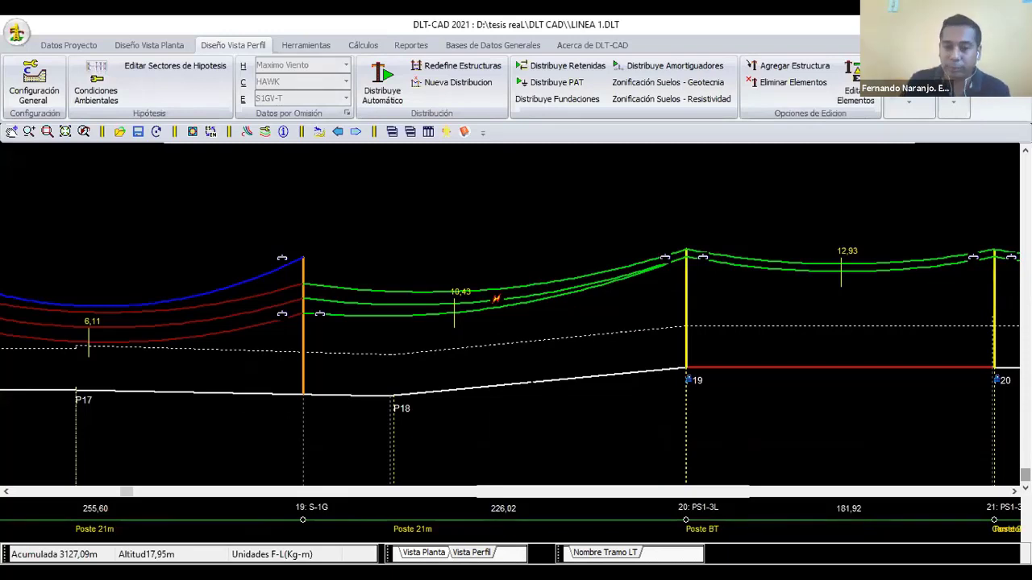
pyautogui.scroll(-1, 476, 345)
pyautogui.scroll(-1, 497, 350)
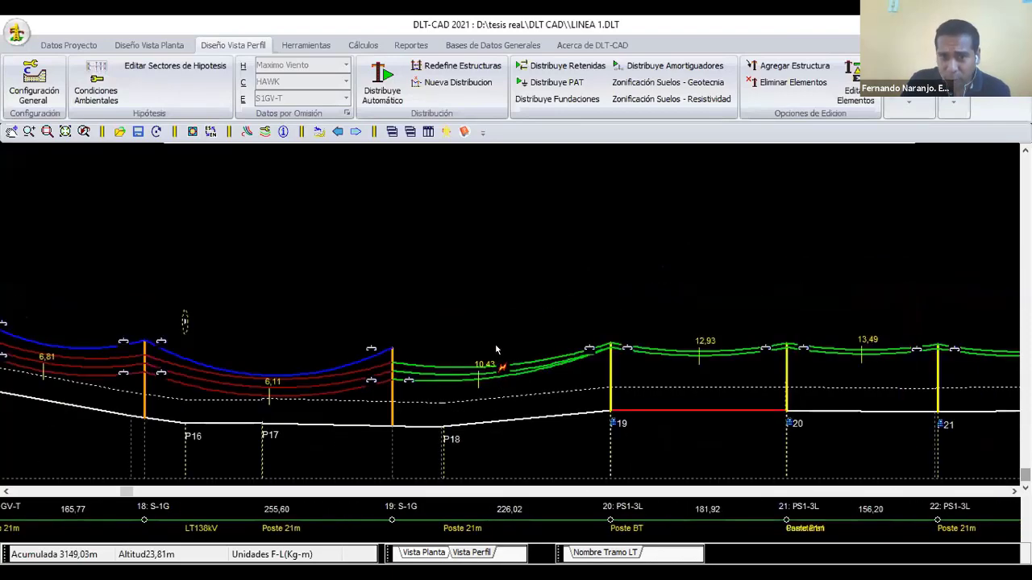
pyautogui.scroll(-1, 497, 349)
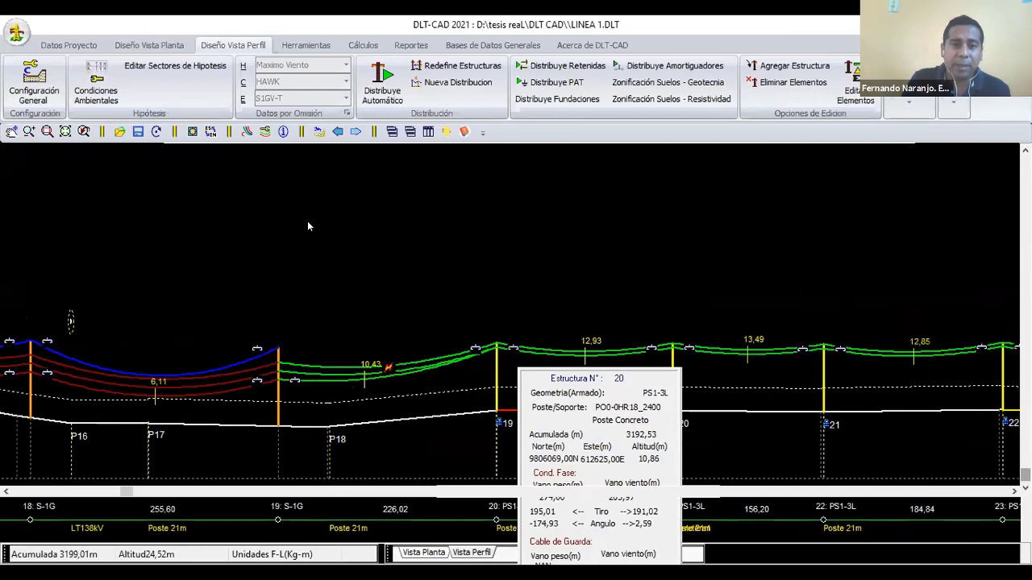
# Step: Set structure 20's Geometria principal to SU2G-P in Editar Estructura and apply it
pyautogui.doubleClick(306, 222)
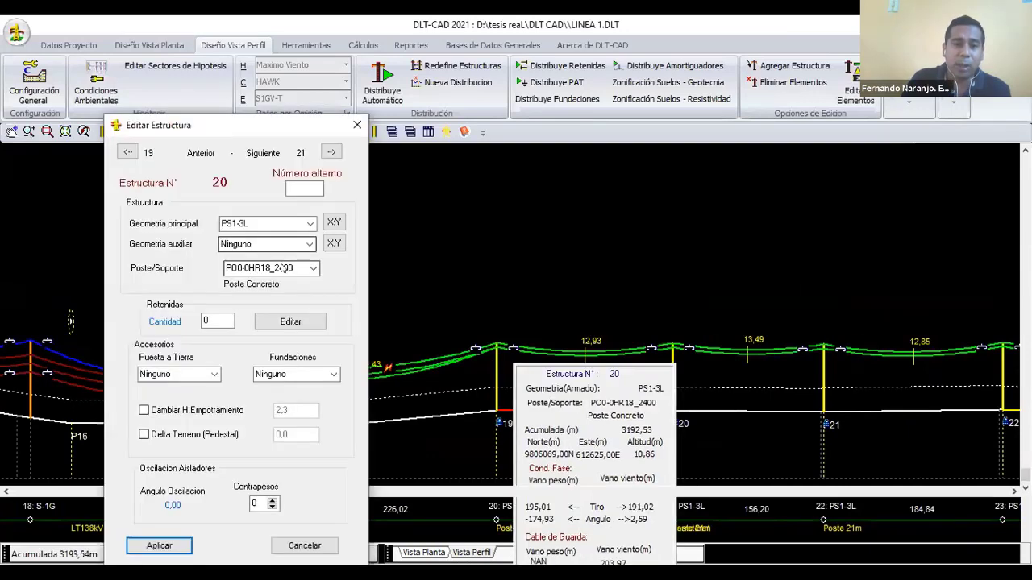
pyautogui.click(266, 223)
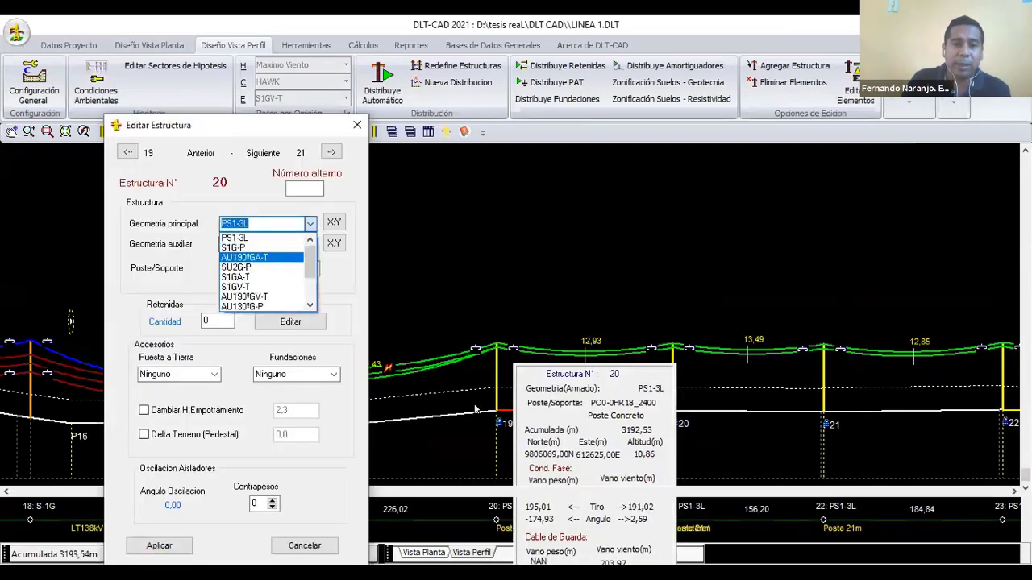
pyautogui.press('Down')
pyautogui.press('Return')
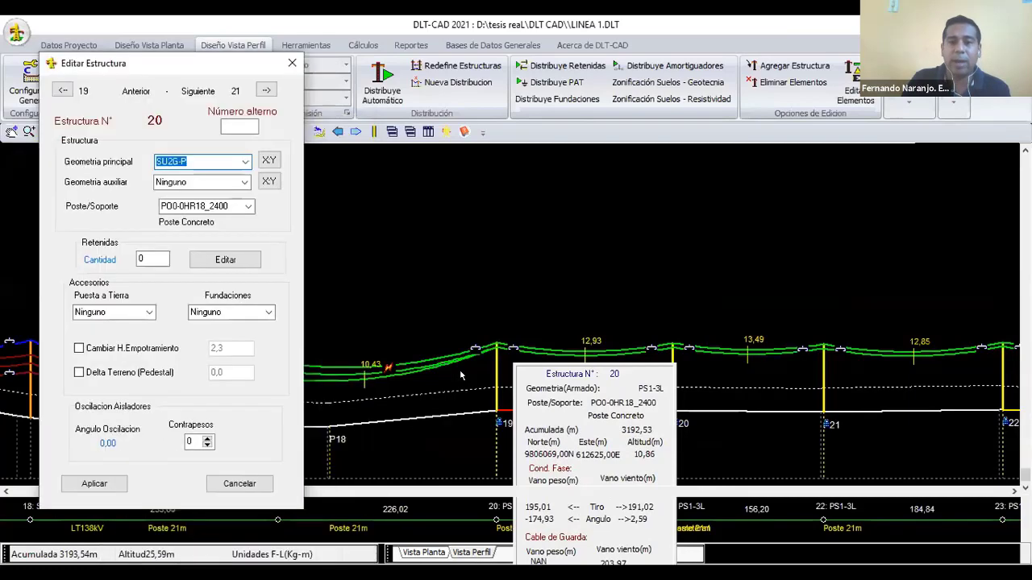
pyautogui.press('Return')
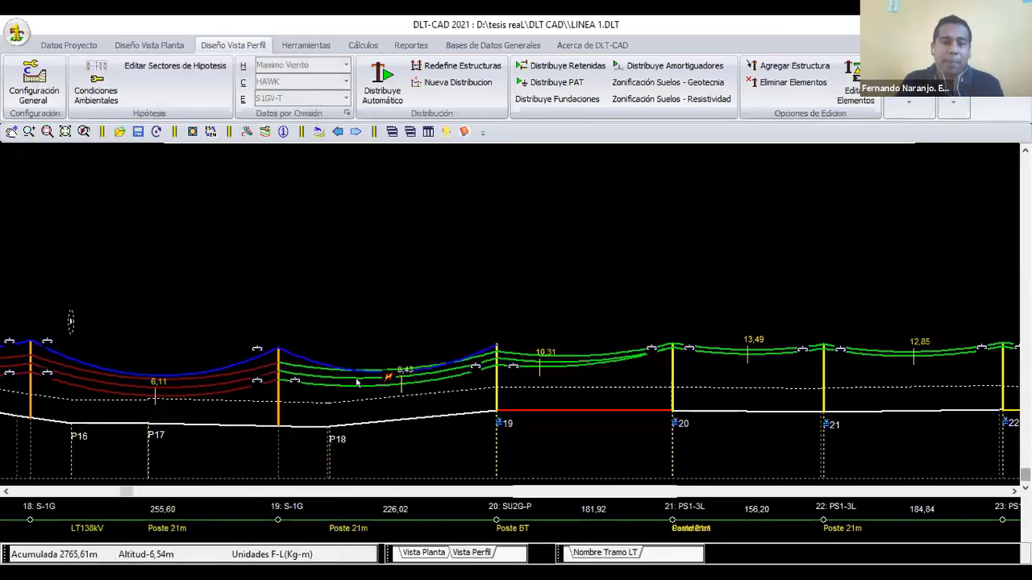
pyautogui.moveTo(403, 374)
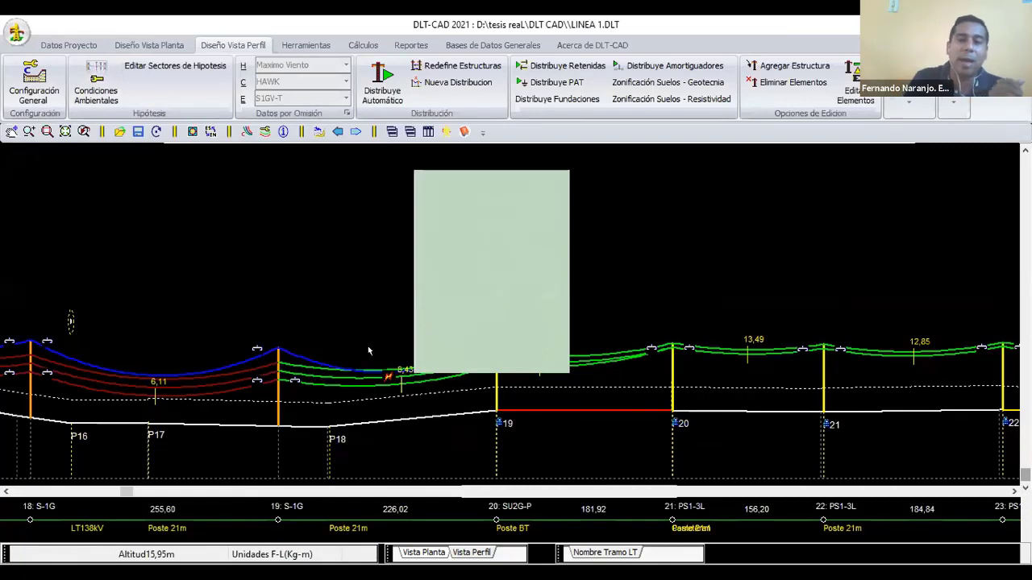
# Step: Relocate structure 20 with Reubicar Soporte, giving spans of 140,01 m and 267,93 m
pyautogui.scroll(1, 368, 351)
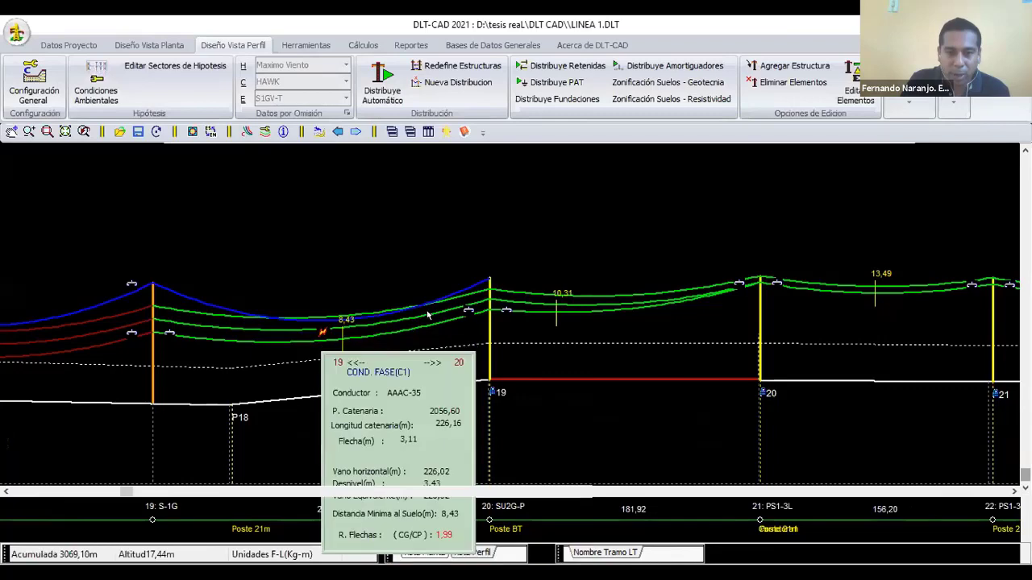
pyautogui.scroll(1, 429, 316)
pyautogui.moveTo(448, 336); pyautogui.dragTo(538, 336, button='middle')
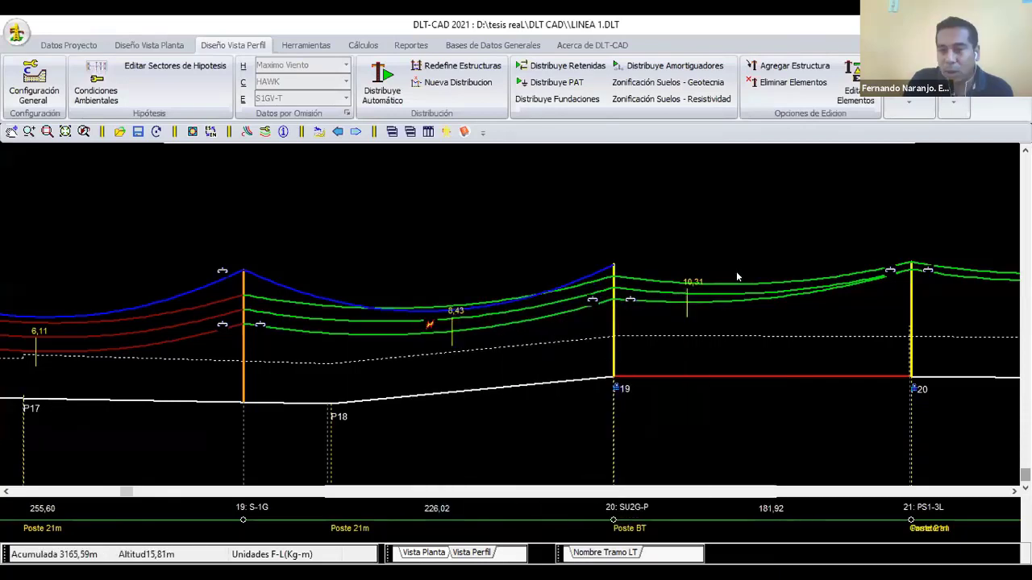
pyautogui.rightClick(611, 364)
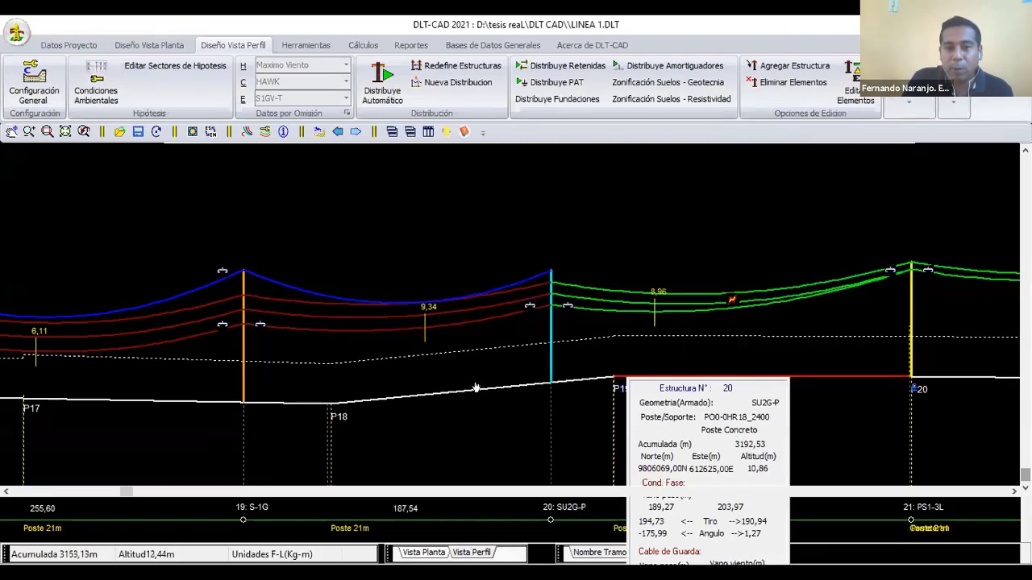
pyautogui.click(519, 369)
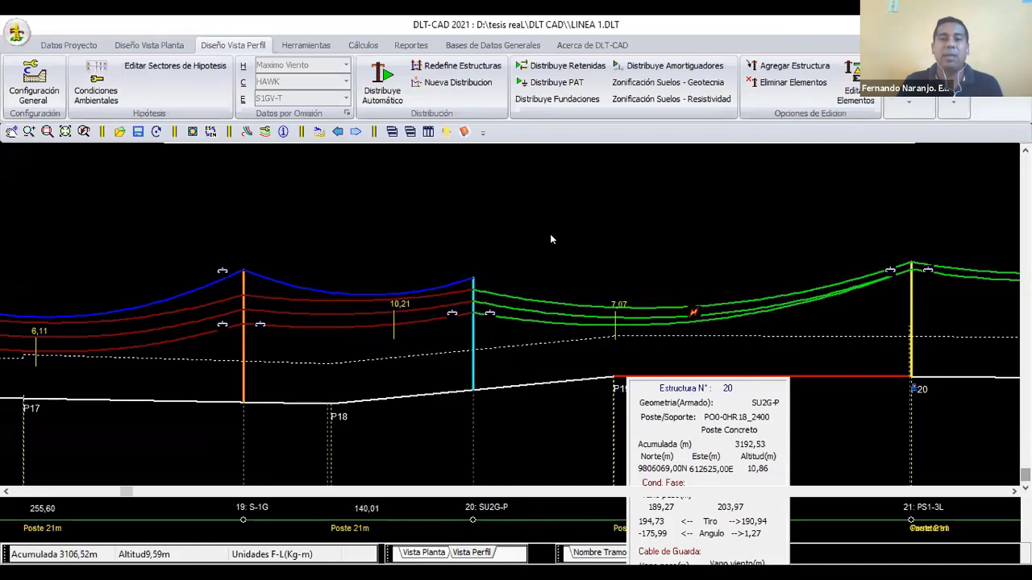
pyautogui.rightClick(521, 154)
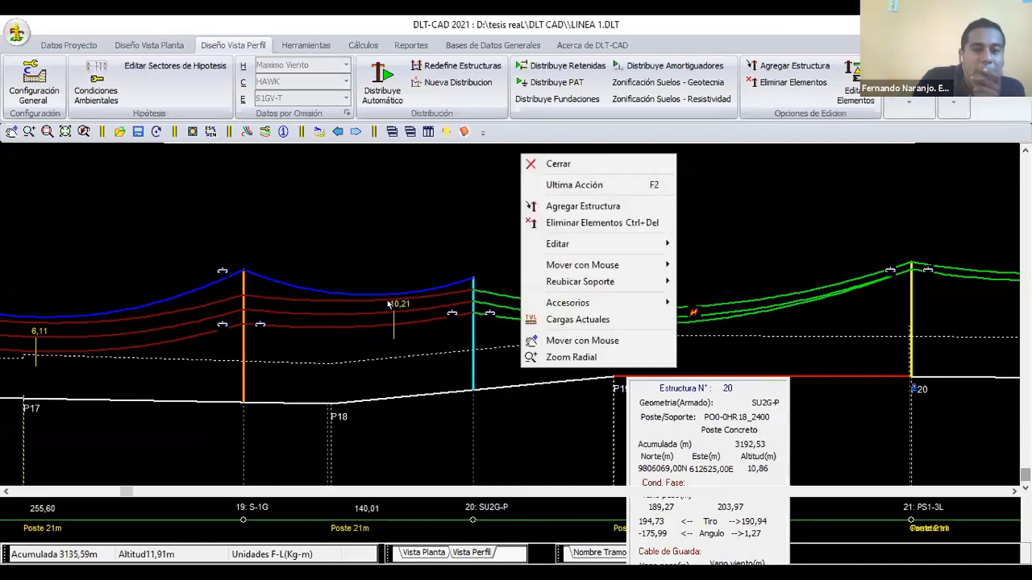
pyautogui.click(387, 304)
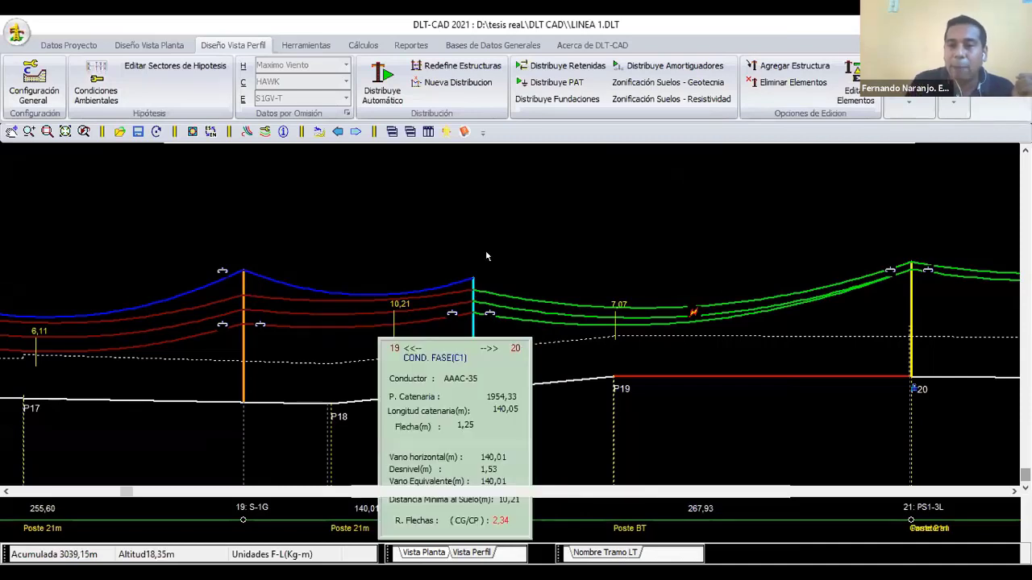
pyautogui.scroll(-1, 487, 256)
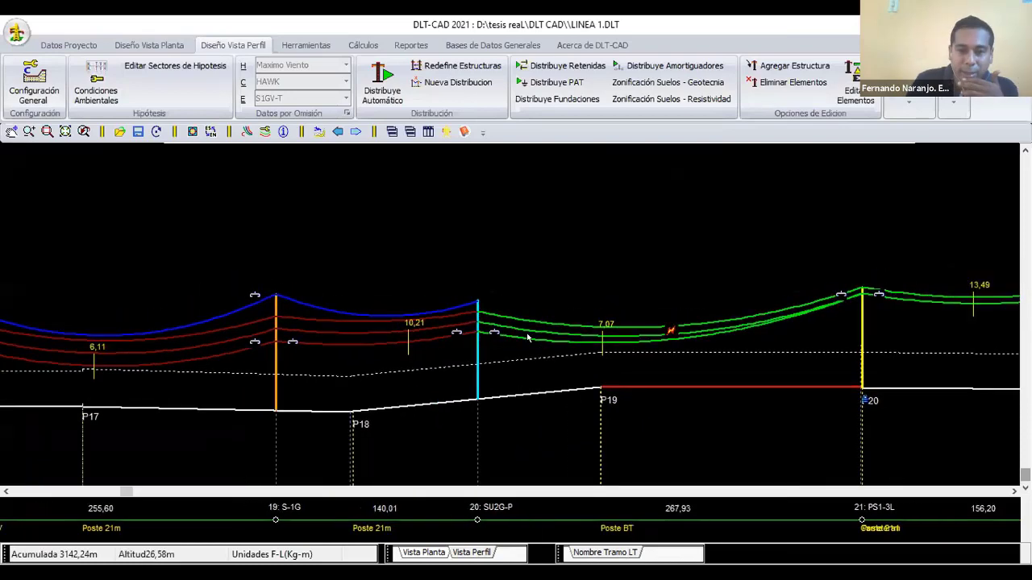
pyautogui.scroll(-1, 486, 256)
pyautogui.scroll(-1, 514, 373)
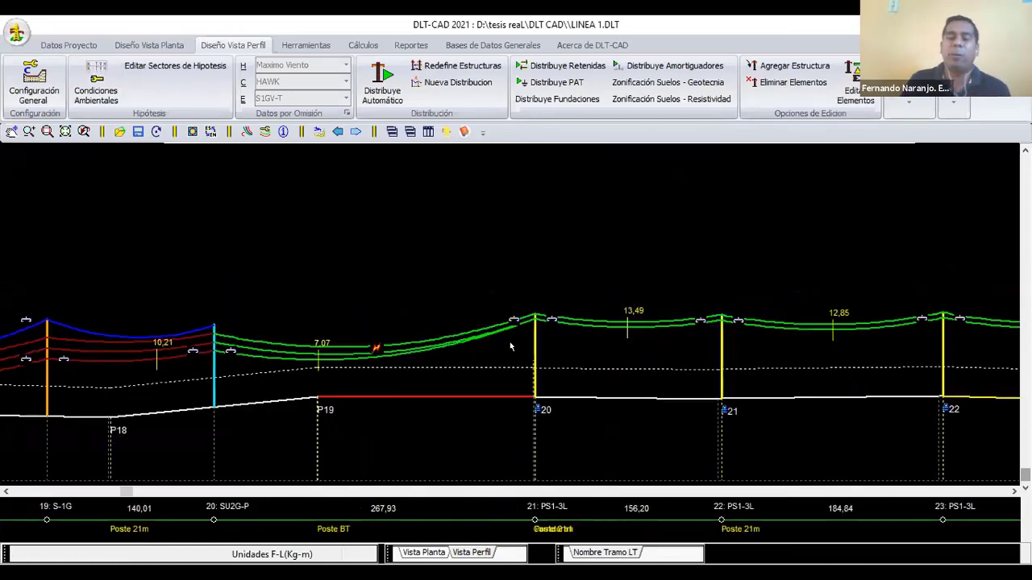
pyautogui.scroll(-1, 514, 373)
pyautogui.scroll(-1, 523, 383)
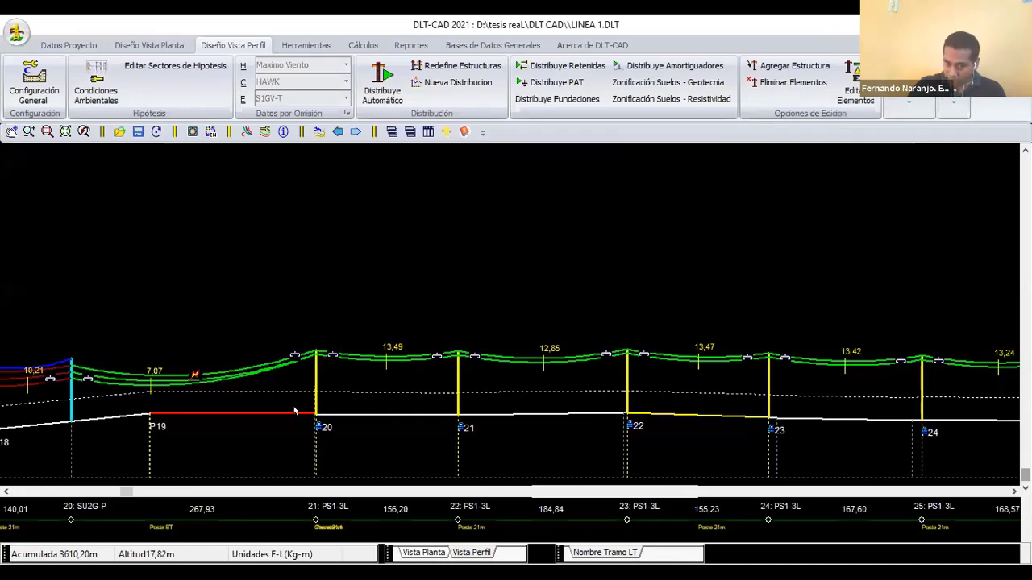
# Step: Zoom around structures 19–23 to check the 7,07 m clearance on the 267,93 m span
pyautogui.scroll(-1, 294, 411)
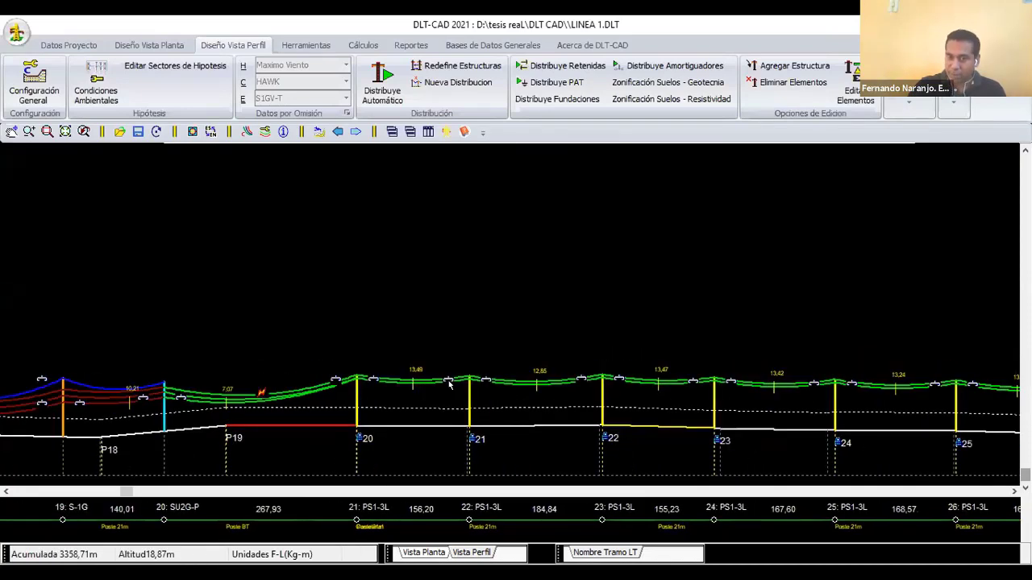
pyautogui.scroll(1, 423, 292)
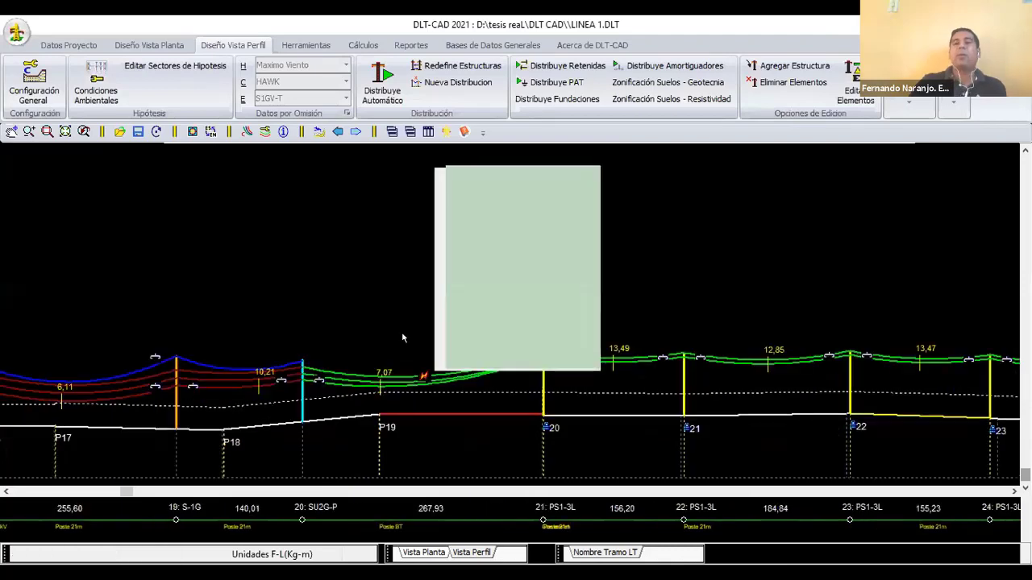
pyautogui.moveTo(413, 368)
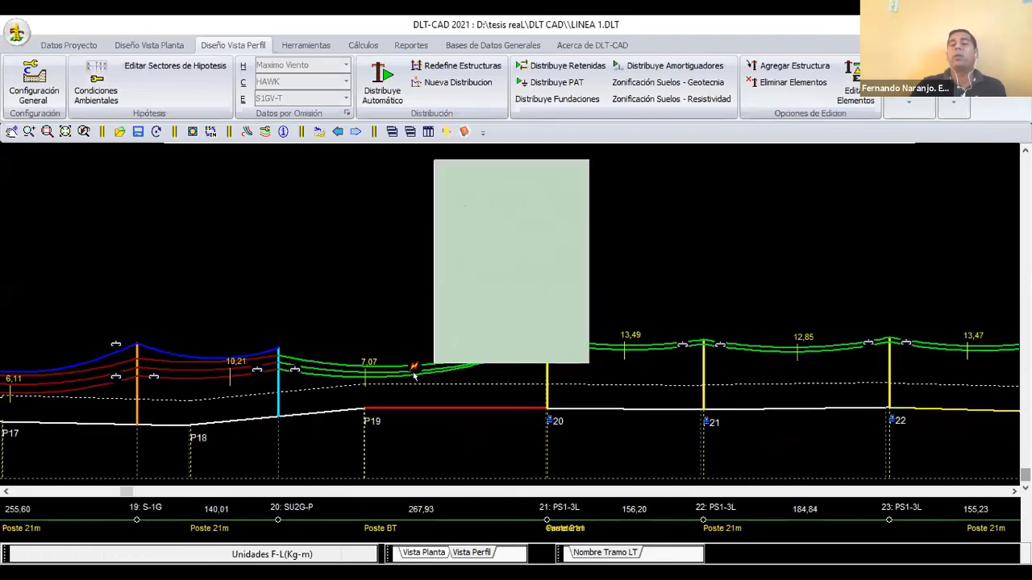
pyautogui.scroll(1, 415, 373)
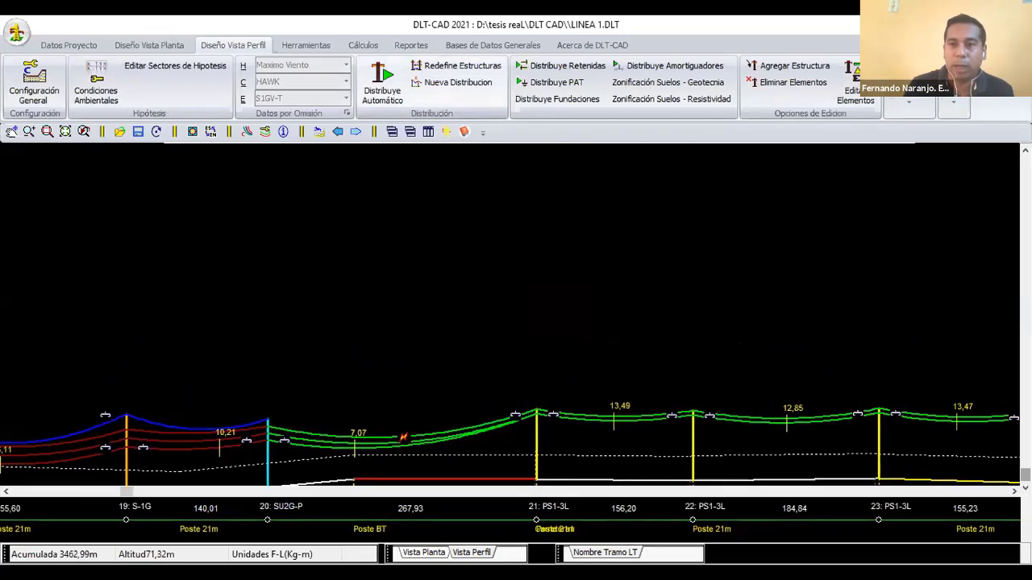
# Step: Compare the first span's sag in the Cond. Fase(C1) summary across load cases, then close it
pyautogui.click(149, 46)
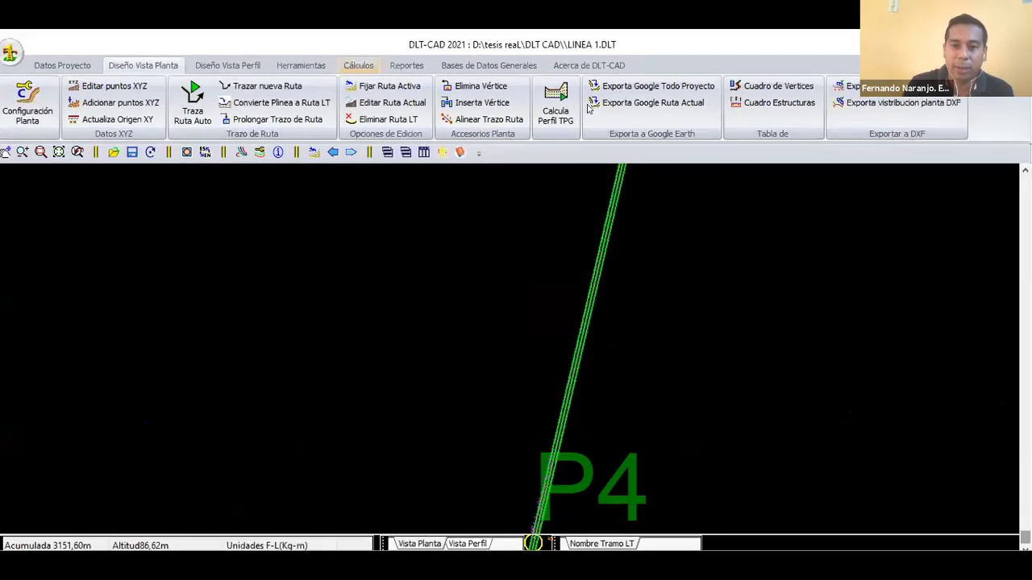
pyautogui.scroll(-3, 588, 109)
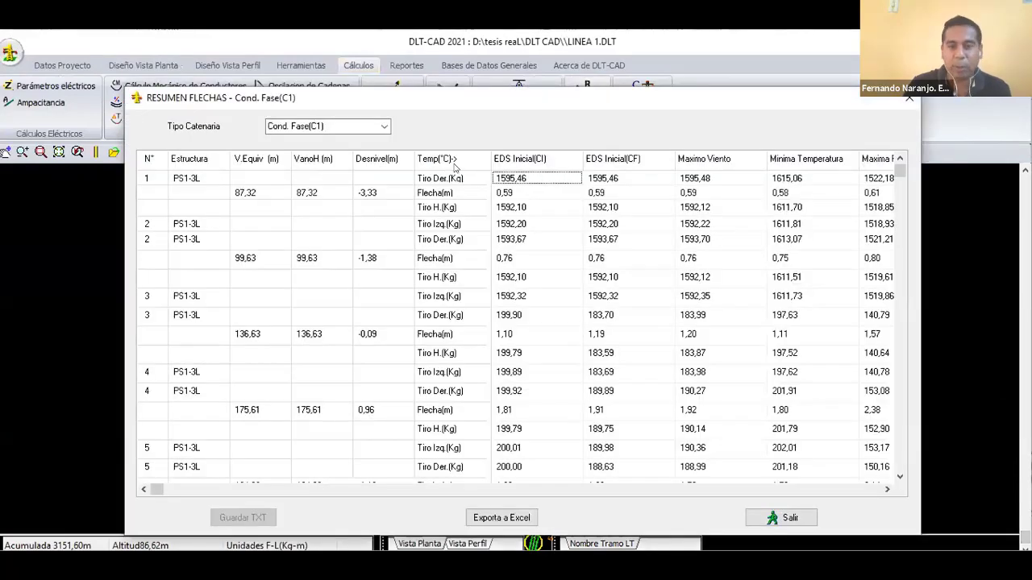
pyautogui.click(455, 168)
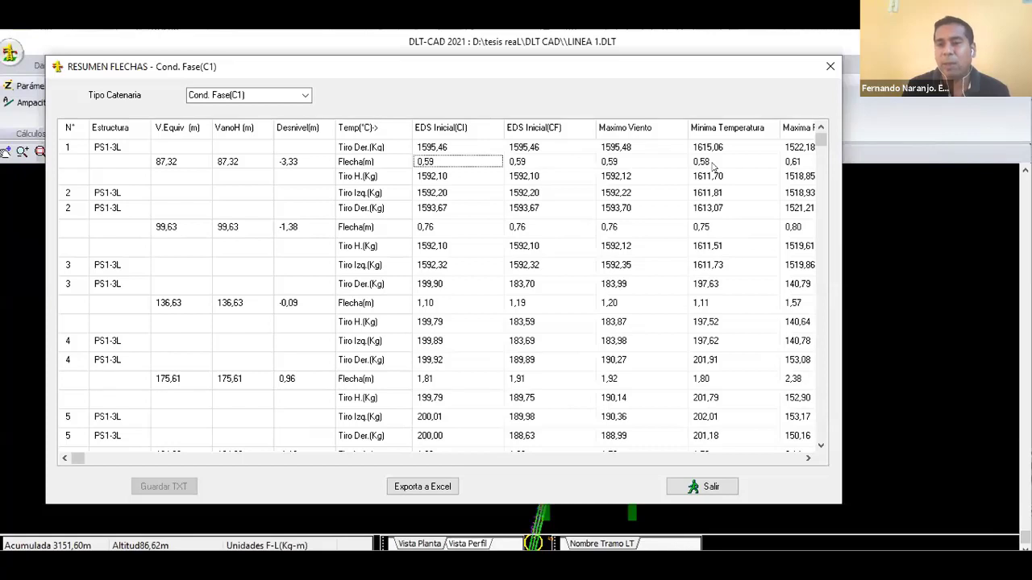
pyautogui.click(641, 162)
pyautogui.click(758, 166)
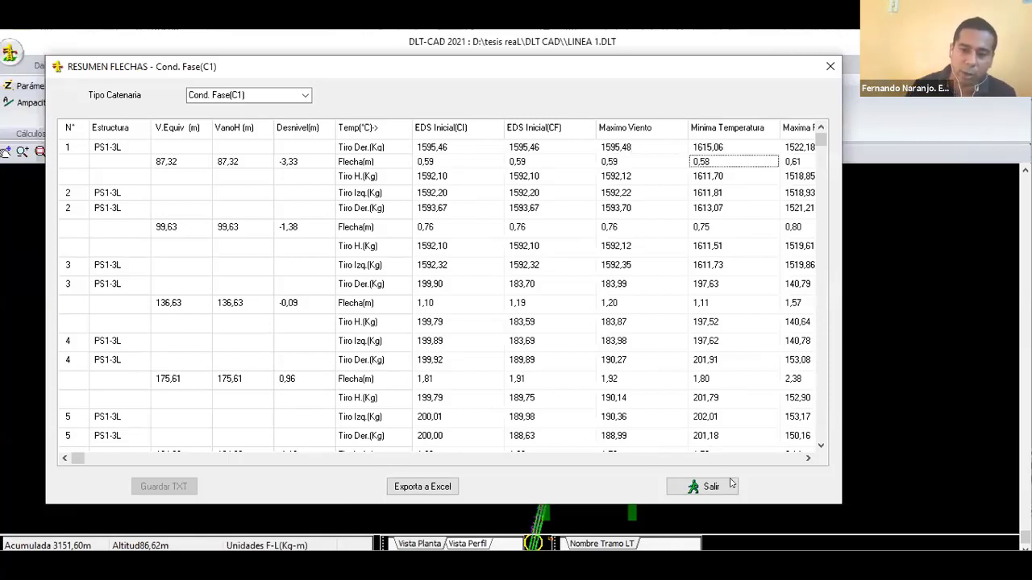
pyautogui.click(113, 40)
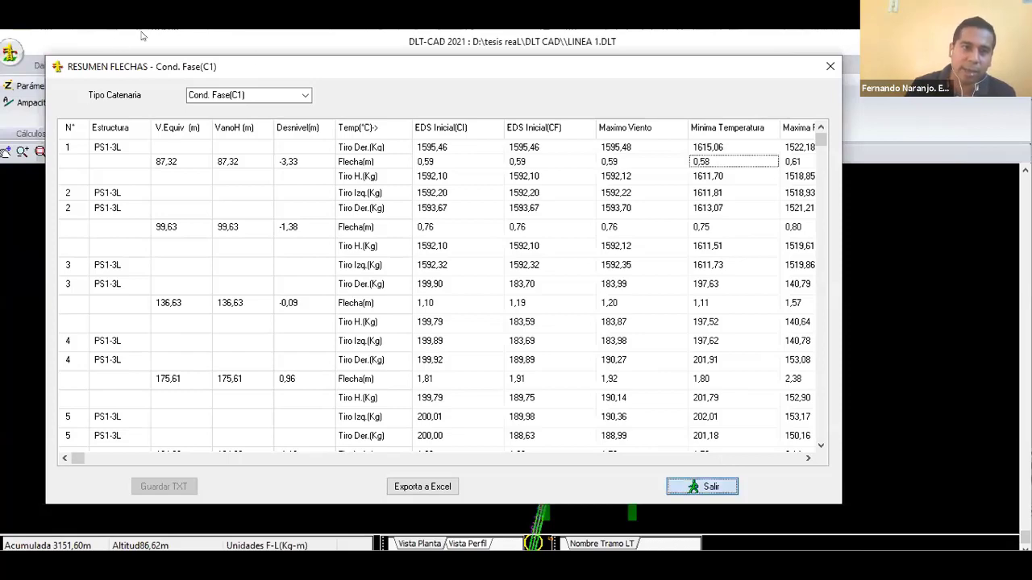
pyautogui.press('Return')
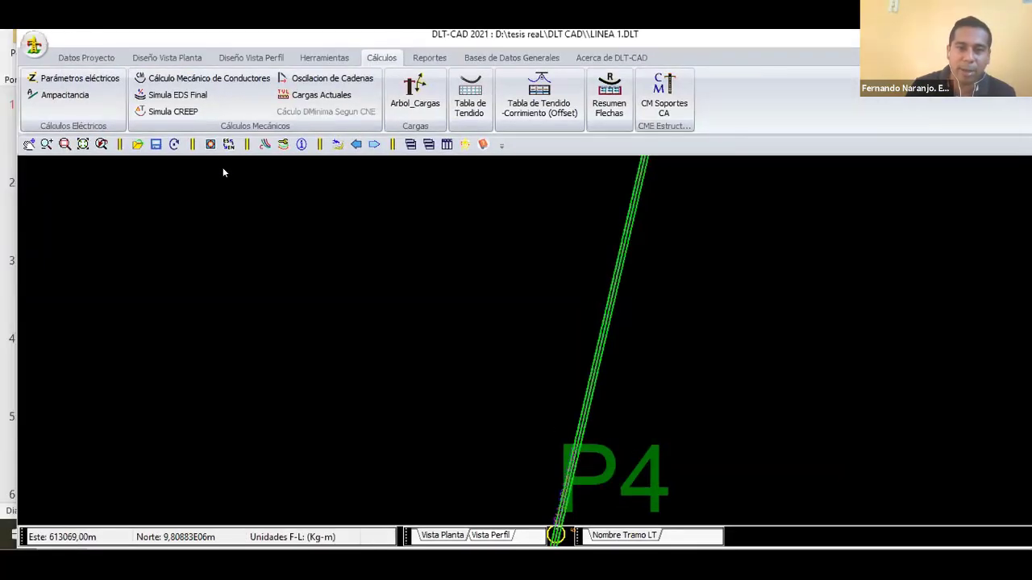
# Step: Maximize the window and set the ampacity calculation's ambient air temperature to 20 °C
pyautogui.doubleClick(74, 40)
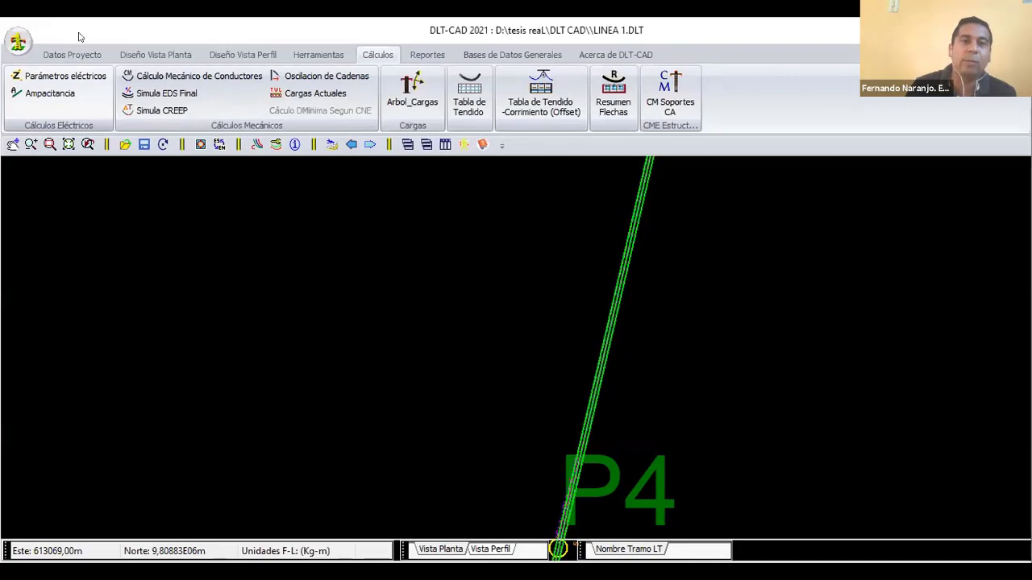
pyautogui.click(53, 93)
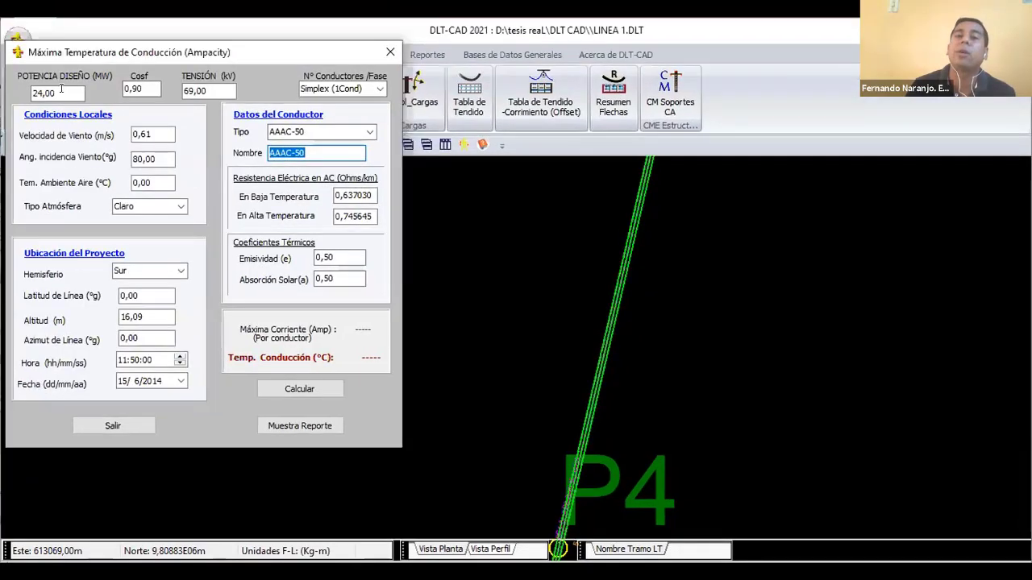
pyautogui.click(61, 91)
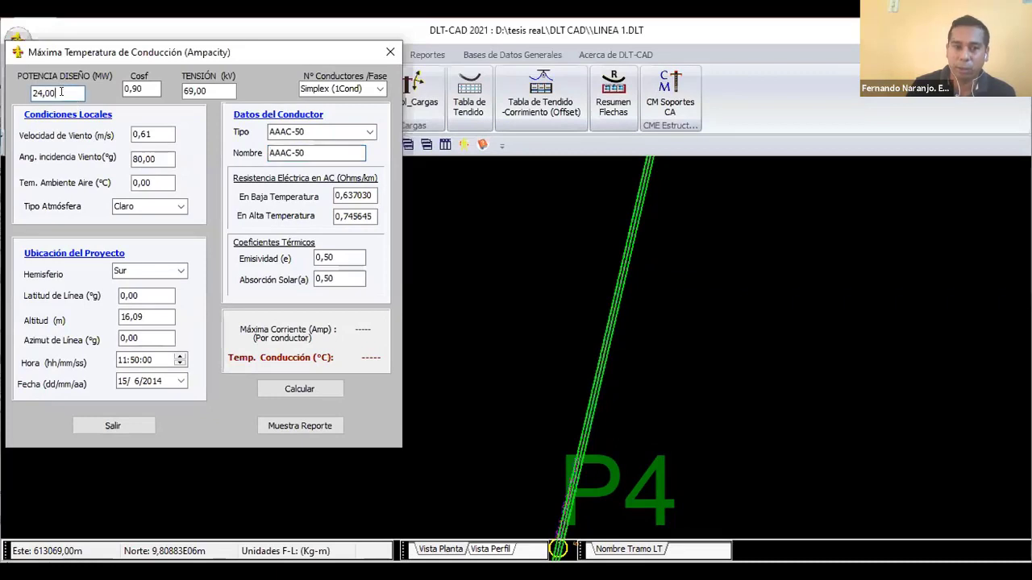
pyautogui.hotkey('shift', 'End')
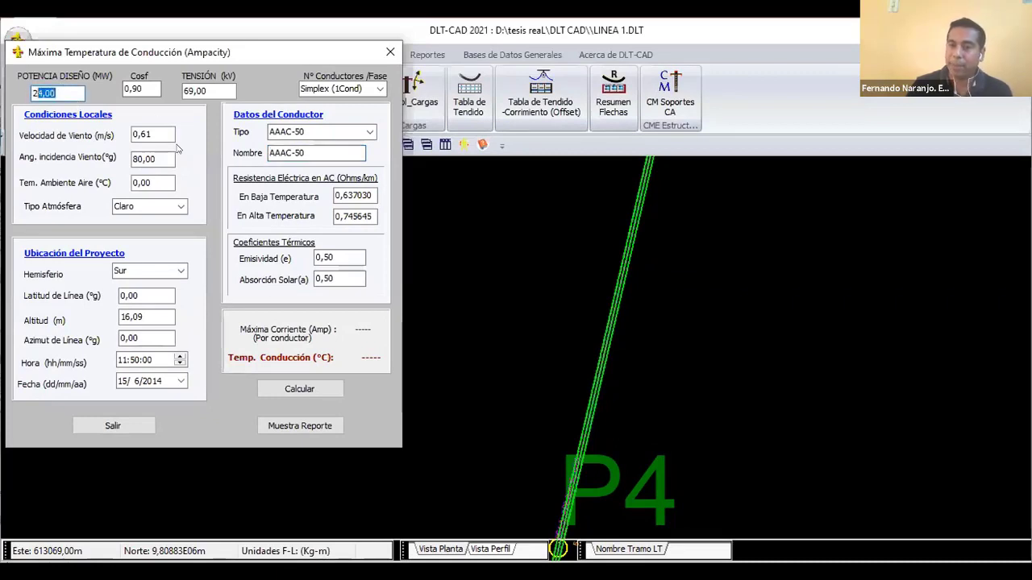
pyautogui.click(129, 136)
pyautogui.hotkey('shift', 'End')
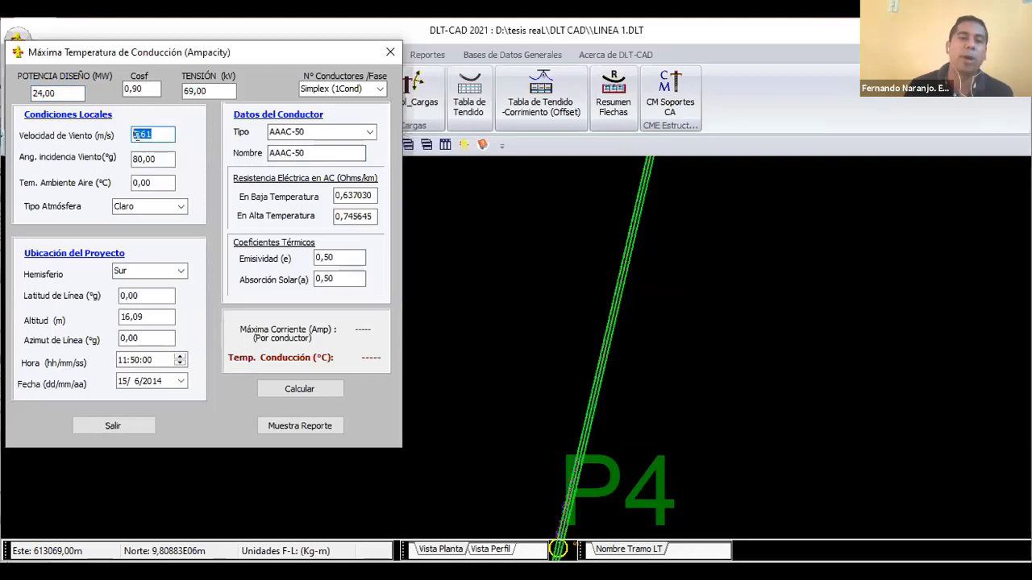
pyautogui.press('End')
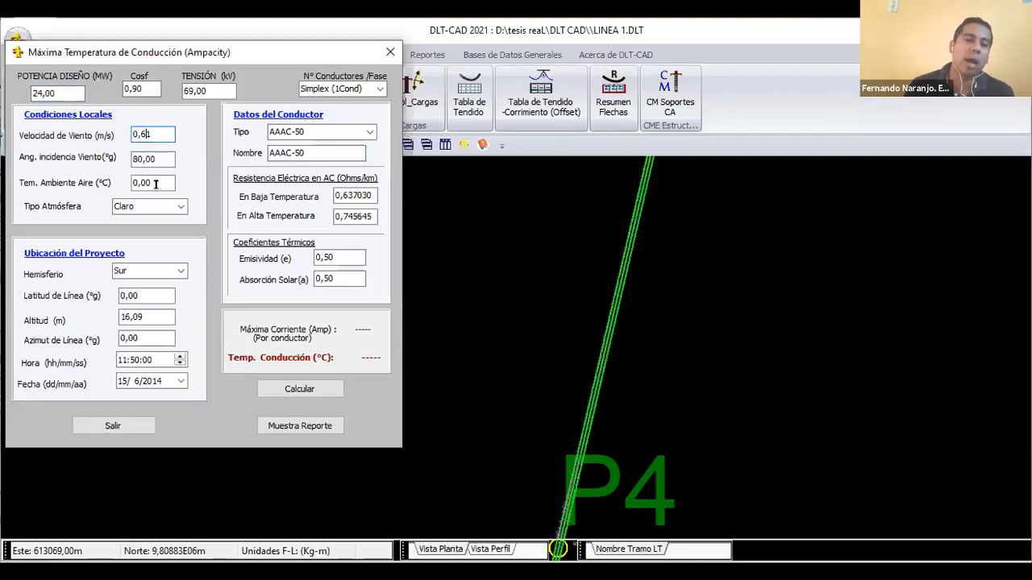
pyautogui.doubleClick(156, 184)
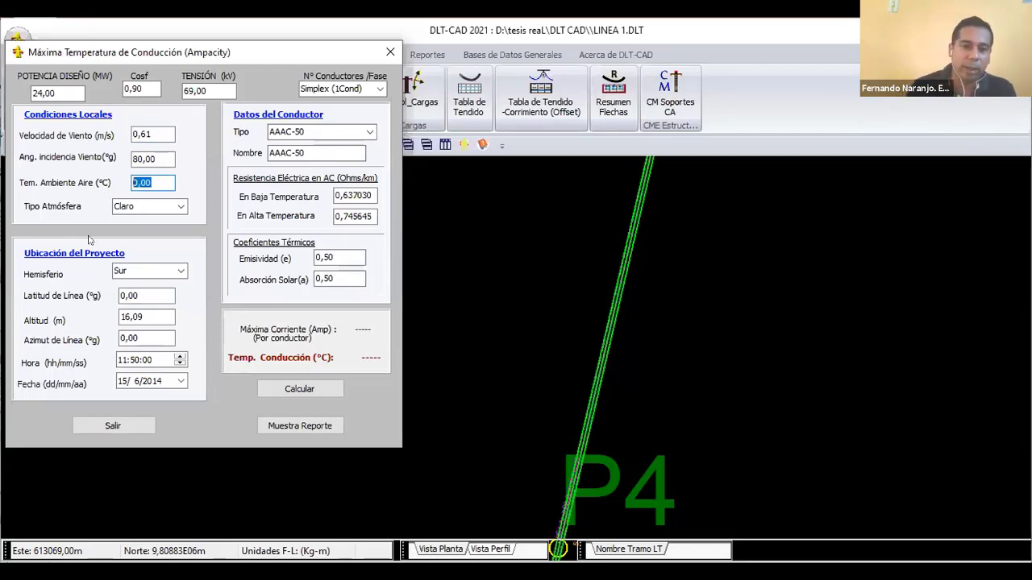
pyautogui.write('20')
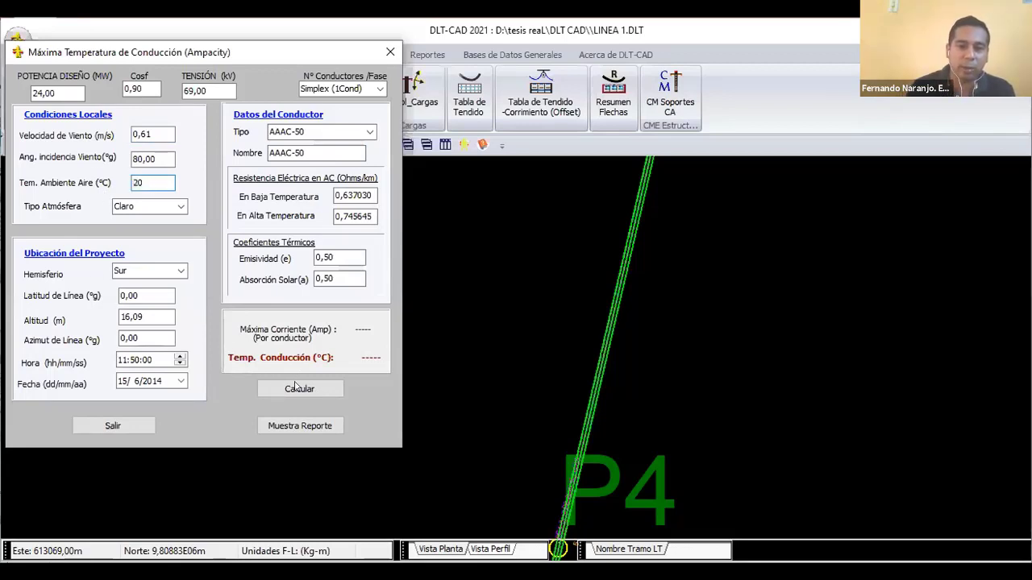
# Step: Calculate the AAAC-50 ampacity (223,13 A, 65,25 °C) and close the ampacity window
pyautogui.click(296, 389)
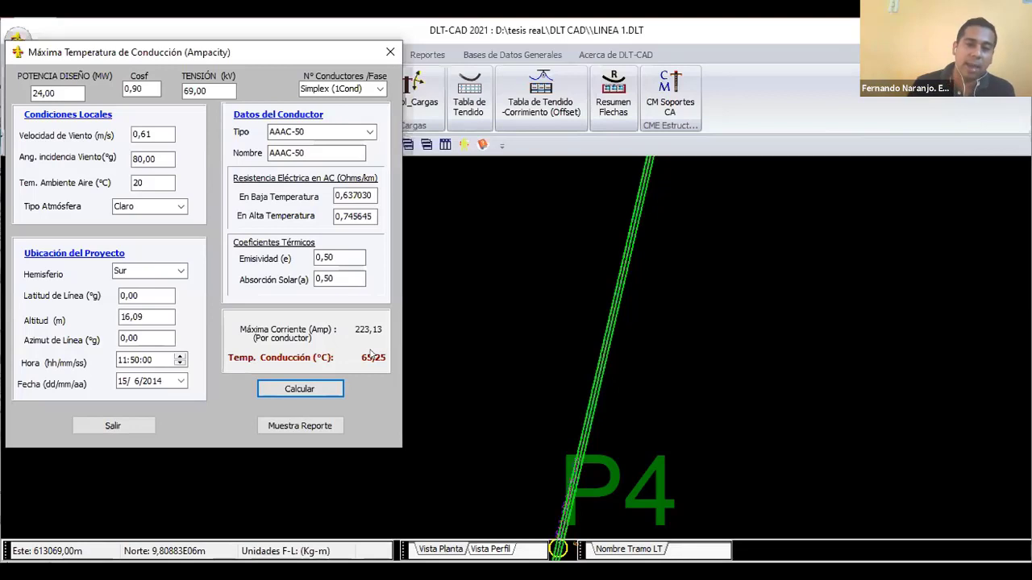
pyautogui.click(295, 388)
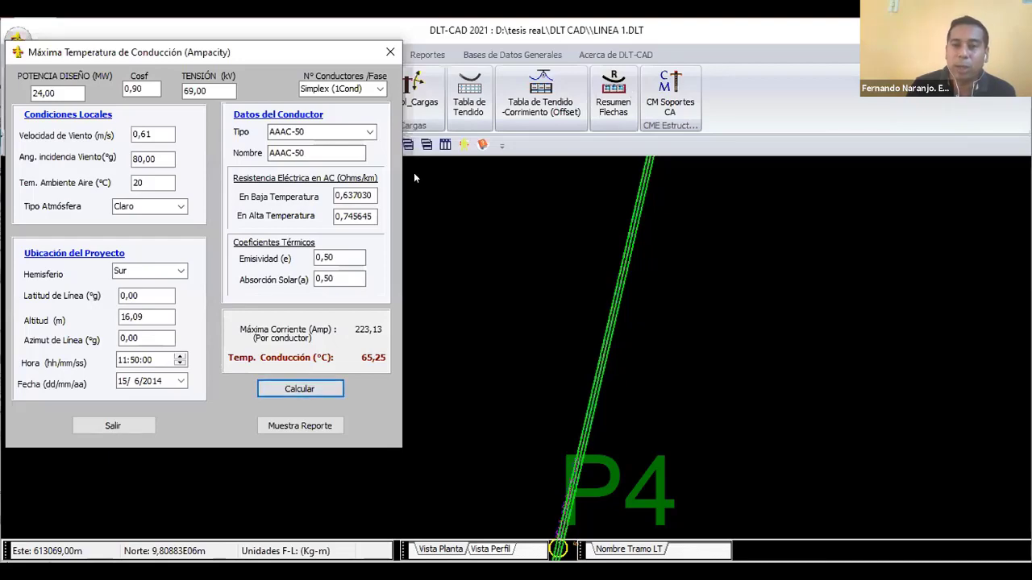
pyautogui.press('Tab')
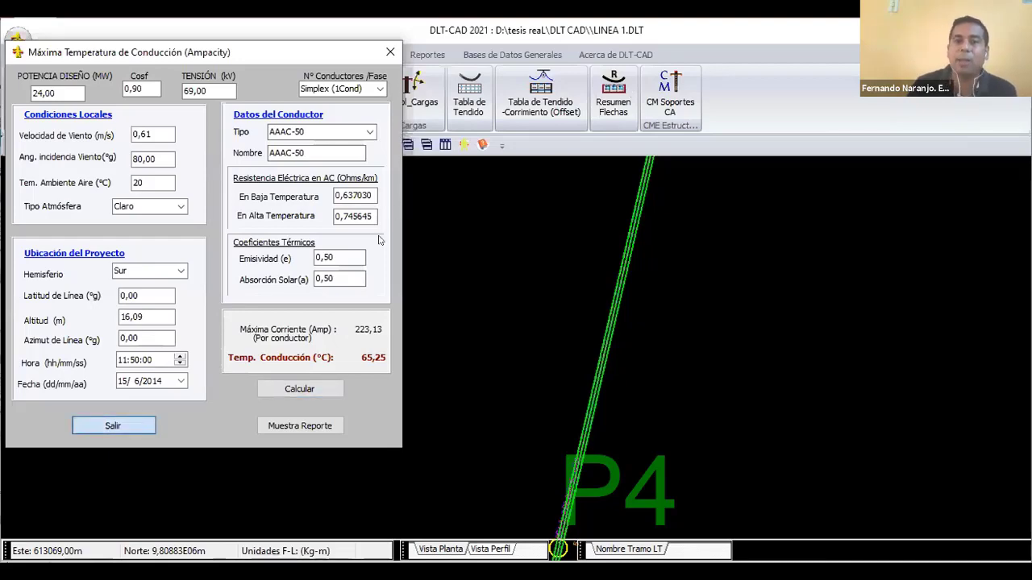
pyautogui.press('Return')
# Step: Review the Cond. Fase(C1) sag summary tensions, including structure 4's 199,89, then close it
pyautogui.press('Down')
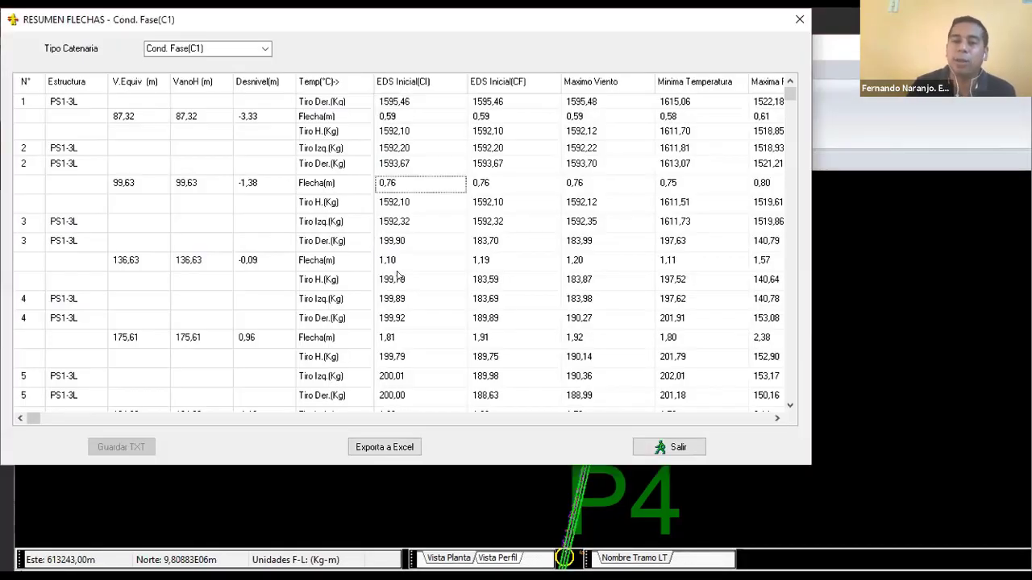
pyautogui.press('Down')
pyautogui.press('Down')
pyautogui.press('Down')
pyautogui.press('Down')
pyautogui.press('Down')
pyautogui.press('Down')
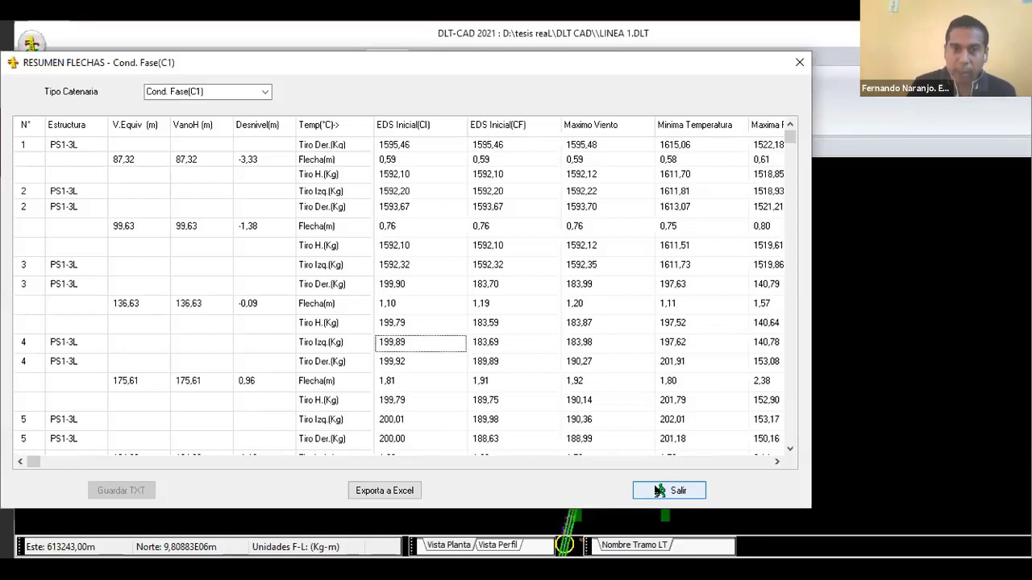
pyautogui.click(445, 339)
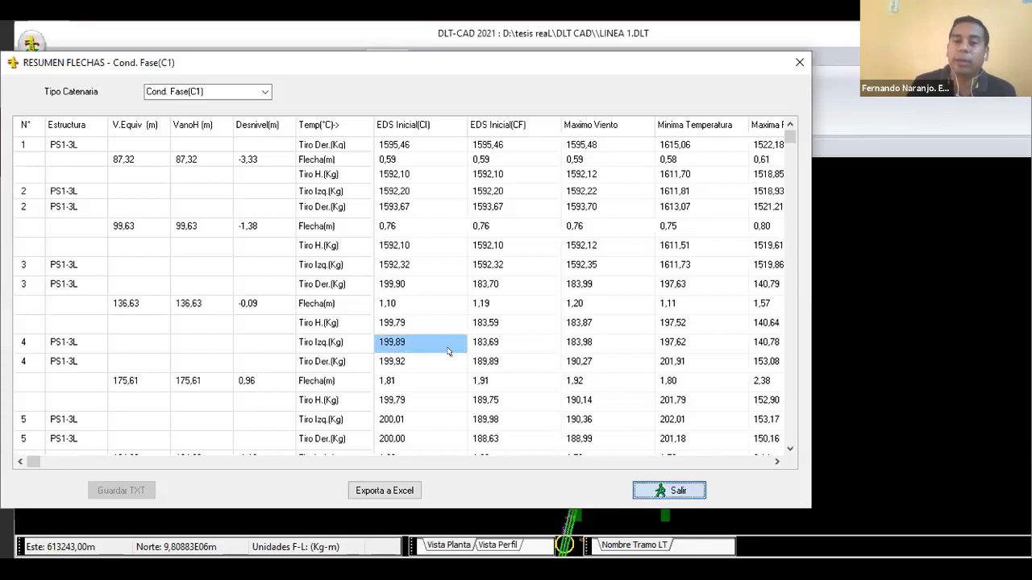
pyautogui.press('Escape')
# Step: Zoom out and back in on the LINEA 1 route in plan from its start
pyautogui.scroll(-3, 444, 460)
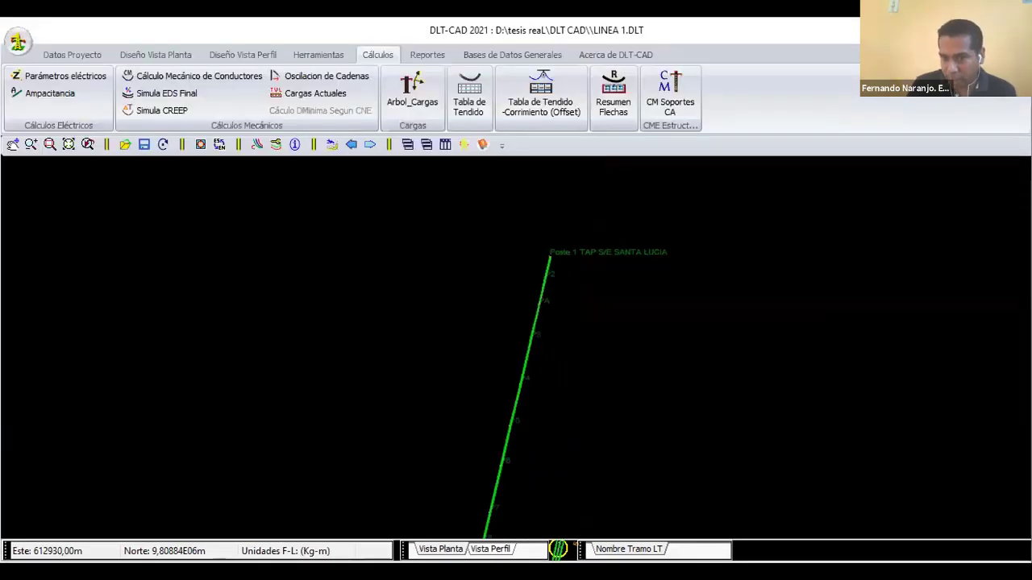
pyautogui.scroll(-2, 417, 428)
pyautogui.scroll(-2, 409, 336)
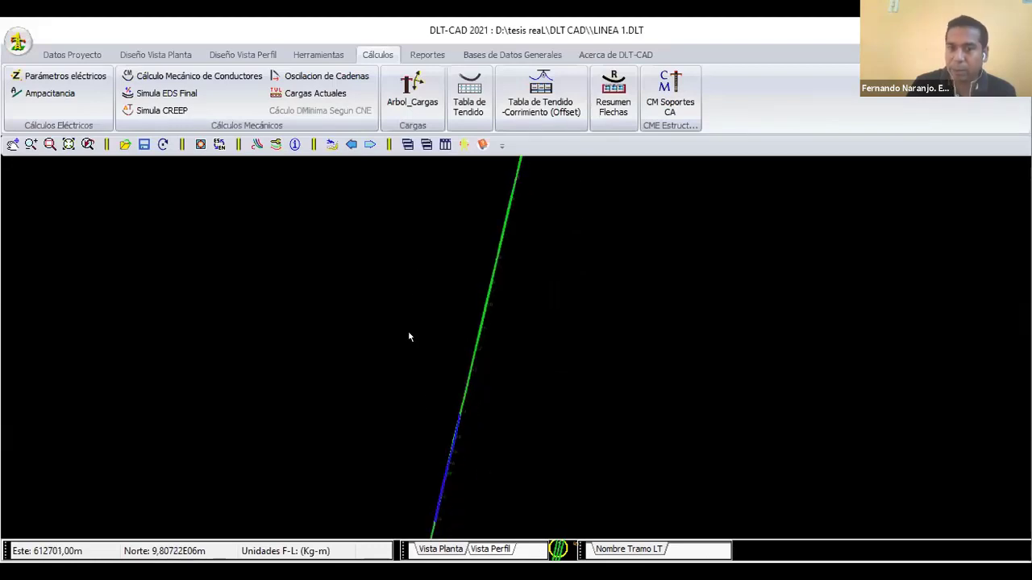
pyautogui.scroll(-1, 409, 336)
pyautogui.scroll(-2, 382, 403)
pyautogui.scroll(-1, 442, 325)
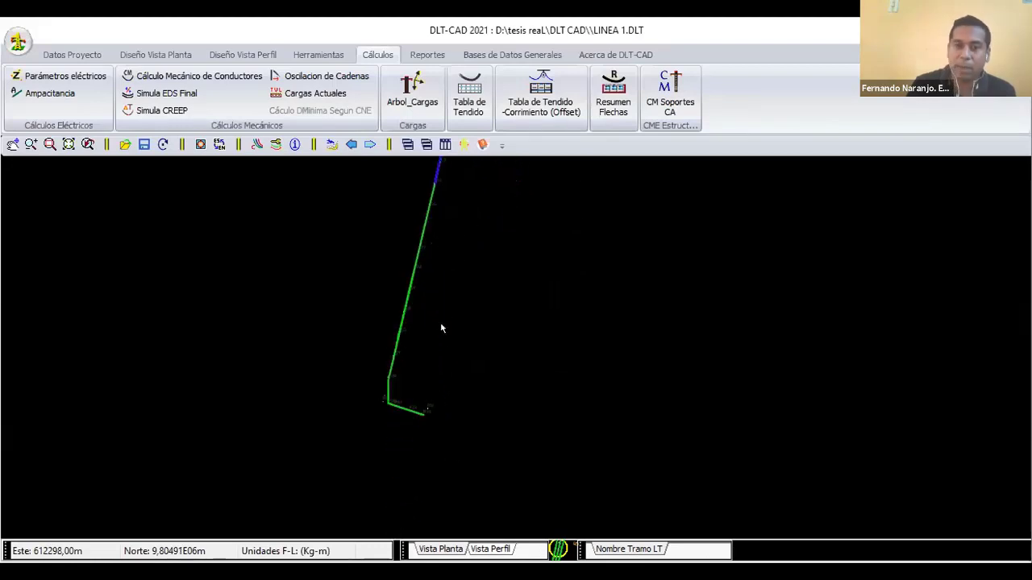
pyautogui.scroll(1, 379, 347)
pyautogui.scroll(1, 368, 334)
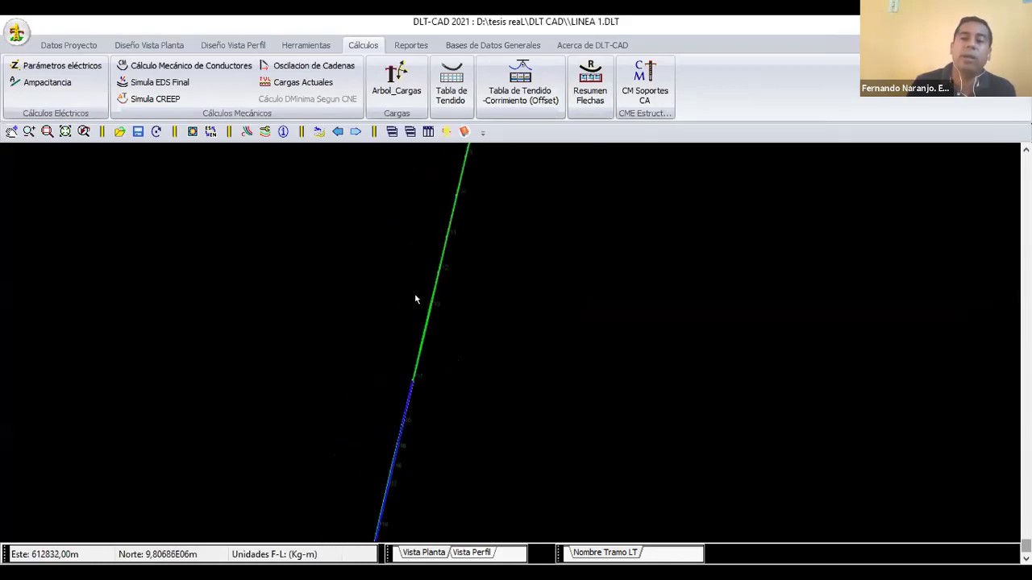
# Step: Bring up the Diseño Vista Planta commands and zoom to the route through poles 11–17
pyautogui.click(147, 40)
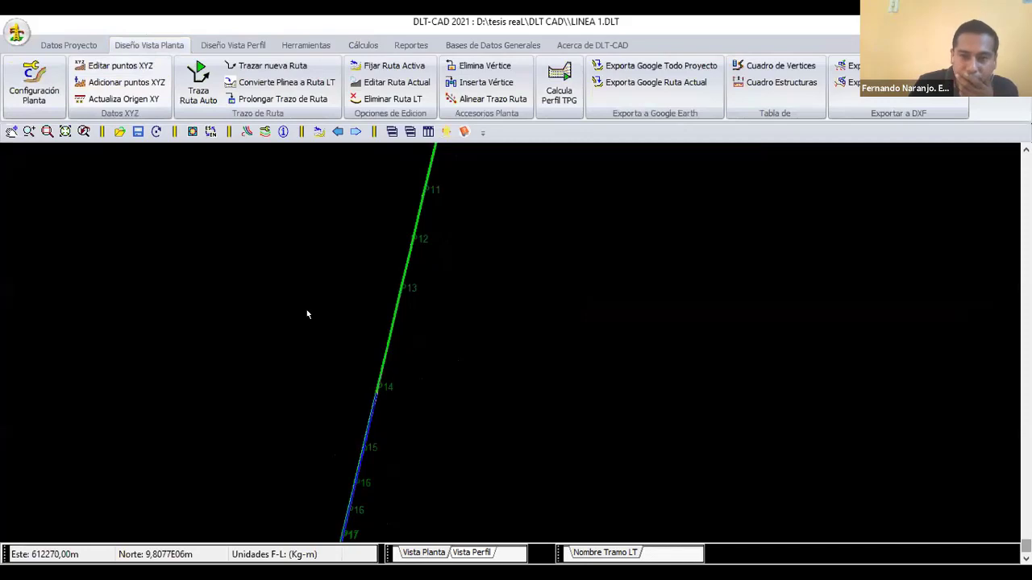
pyautogui.scroll(-1, 306, 315)
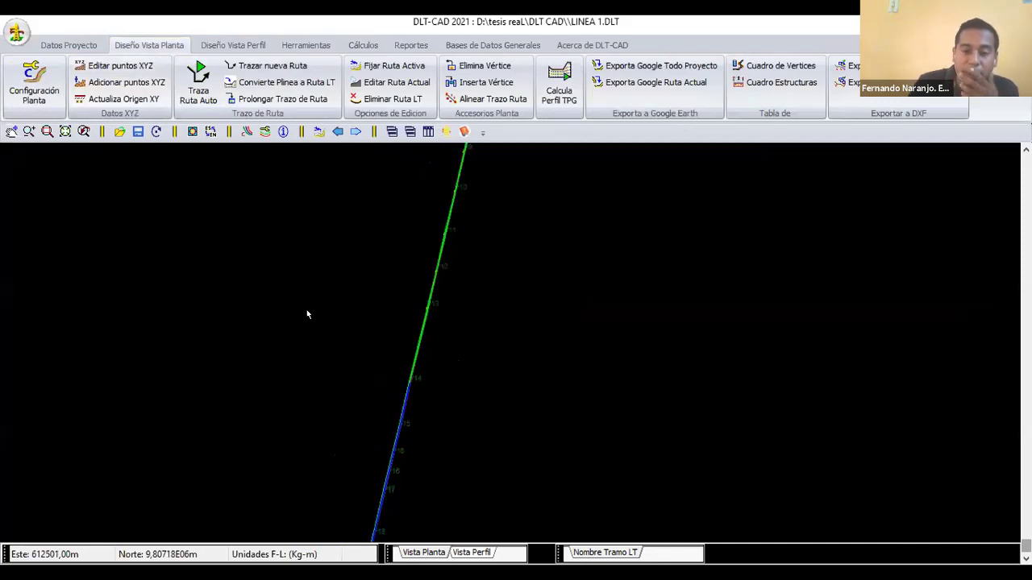
pyautogui.scroll(-1, 306, 315)
pyautogui.scroll(-1, 307, 314)
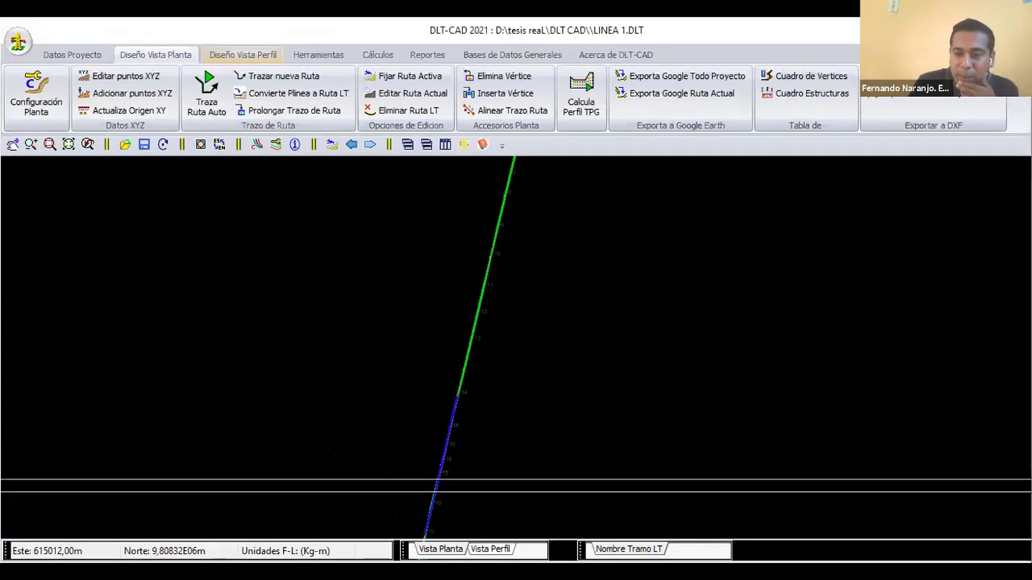
# Step: Switch to the Vista Perfil profile and zoom and pan it toward the later poles
pyautogui.click(242, 54)
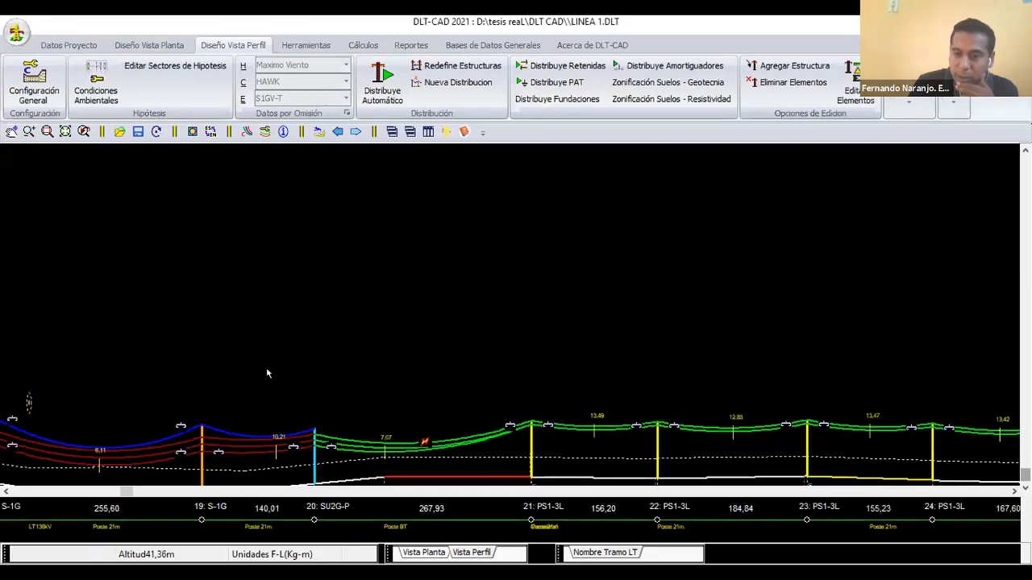
pyautogui.scroll(-2, 371, 379)
pyautogui.scroll(-1, 378, 385)
pyautogui.scroll(1, 613, 467)
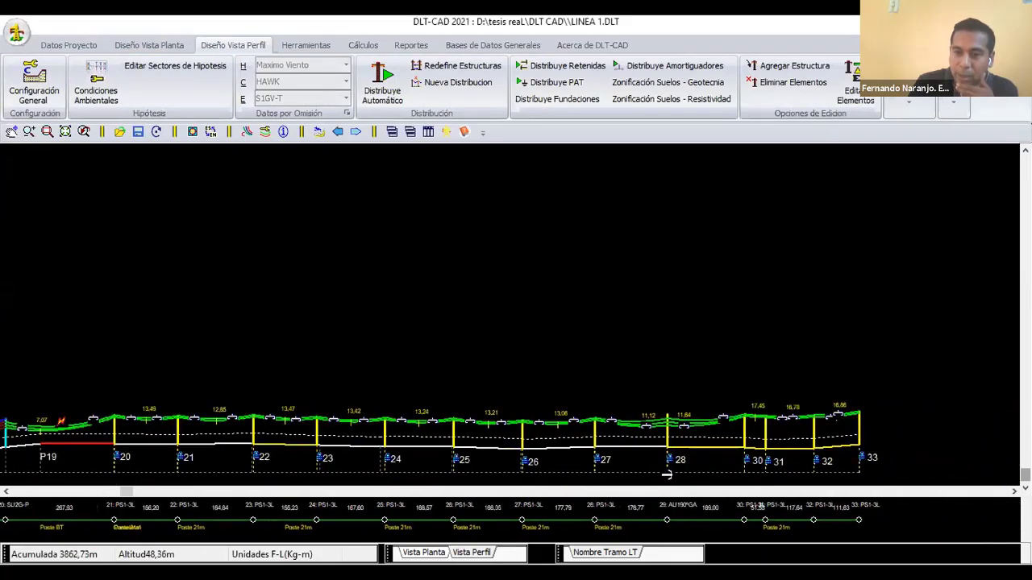
pyautogui.moveTo(667, 476); pyautogui.dragTo(620, 475, button='middle')
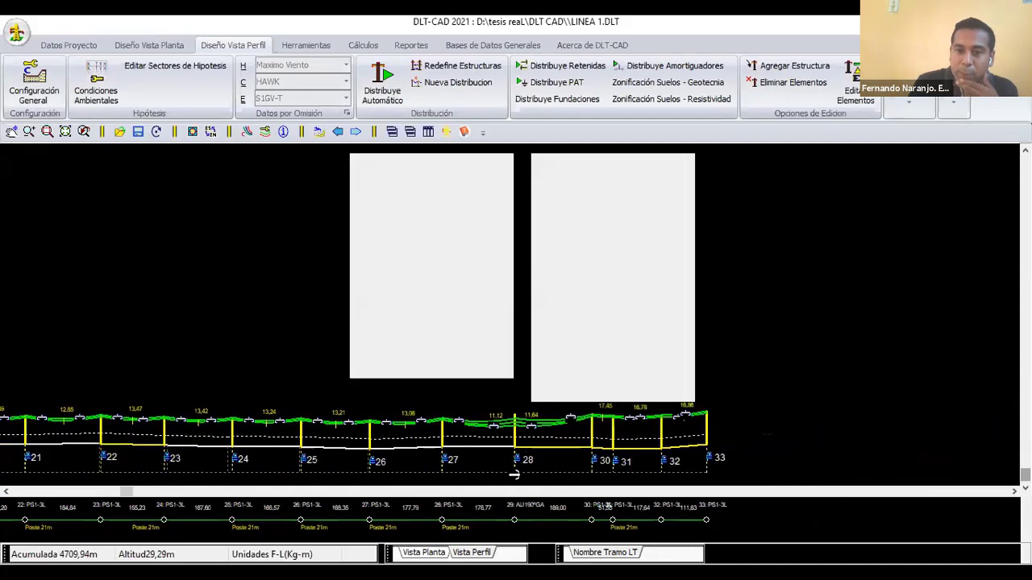
pyautogui.scroll(1, 564, 452)
pyautogui.scroll(1, 523, 433)
pyautogui.scroll(1, 523, 433)
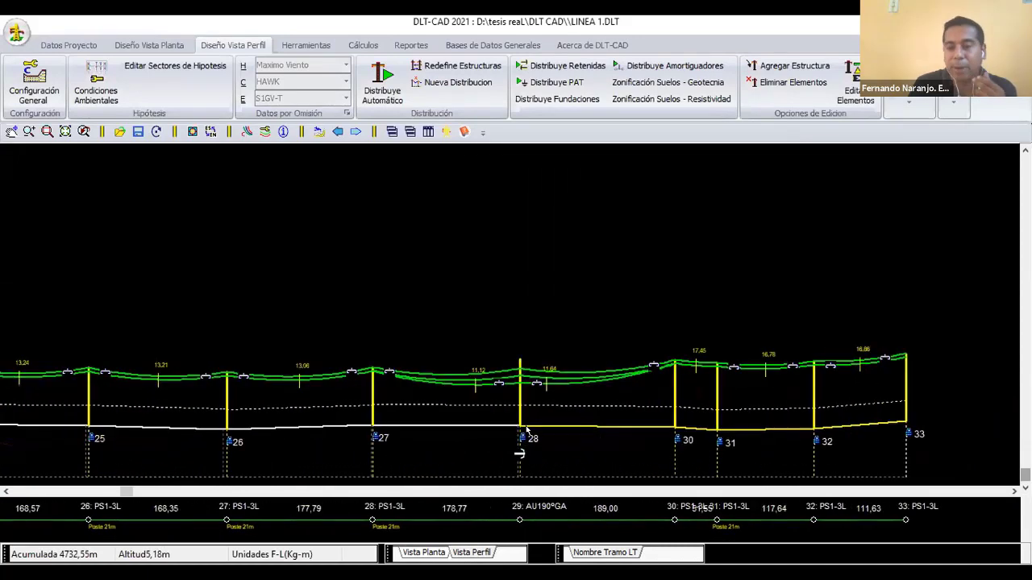
pyautogui.scroll(1, 660, 411)
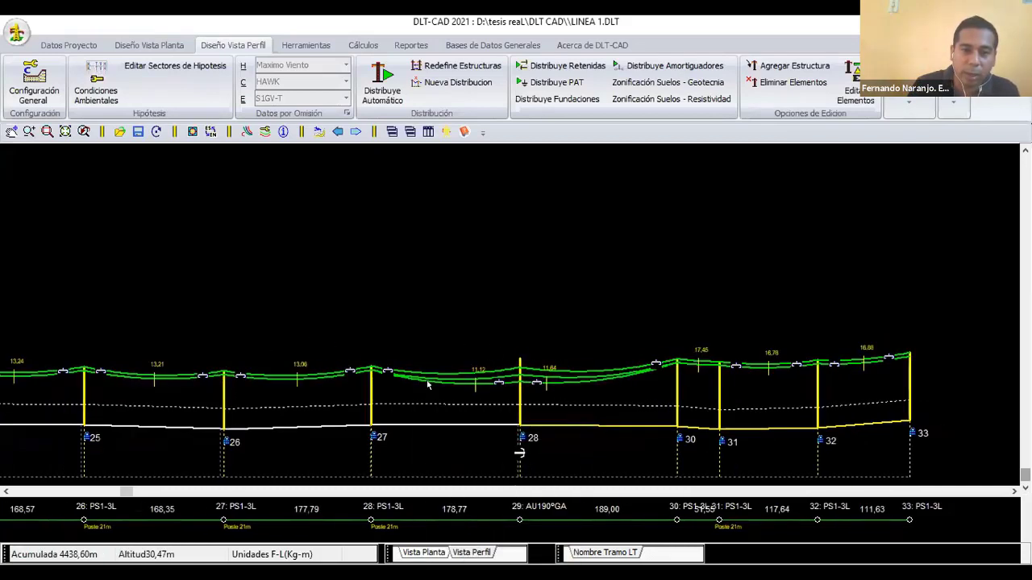
pyautogui.scroll(-1, 534, 387)
pyautogui.hscroll(-3, 282, 383)
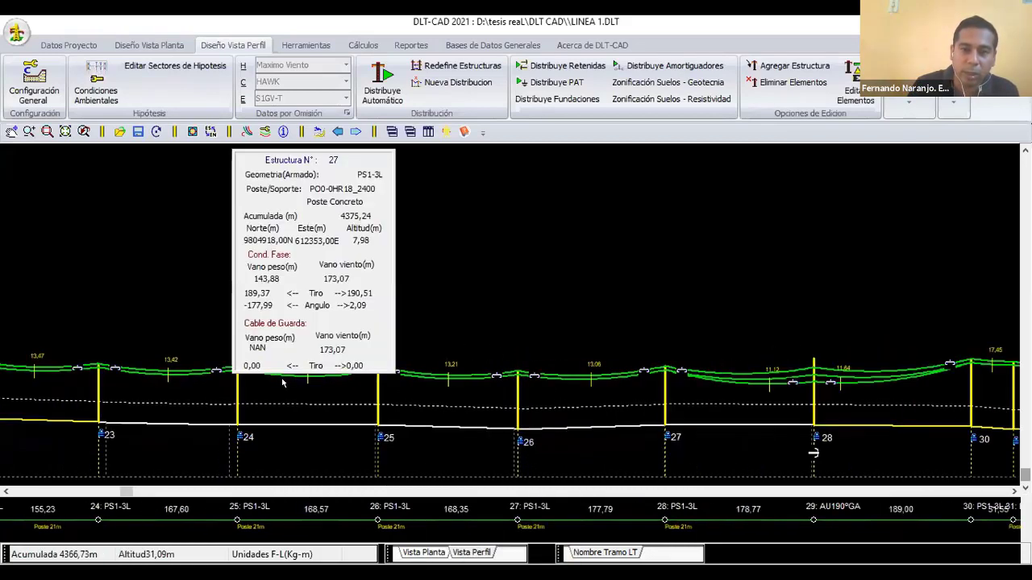
pyautogui.hscroll(-1, 283, 383)
pyautogui.hscroll(-1, 284, 383)
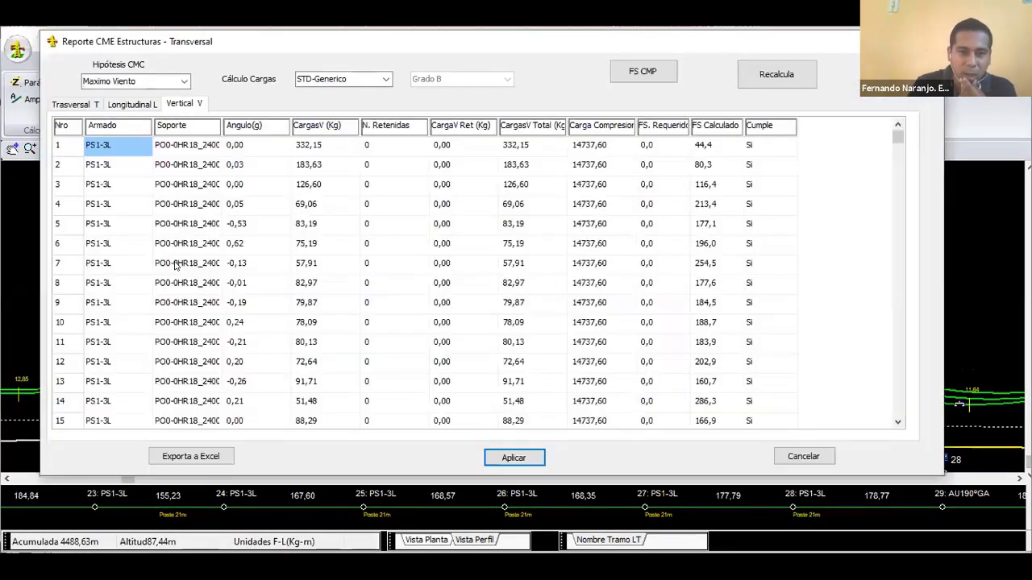
pyautogui.click(175, 263)
pyautogui.press('Down')
pyautogui.press('Down')
pyautogui.press('Down')
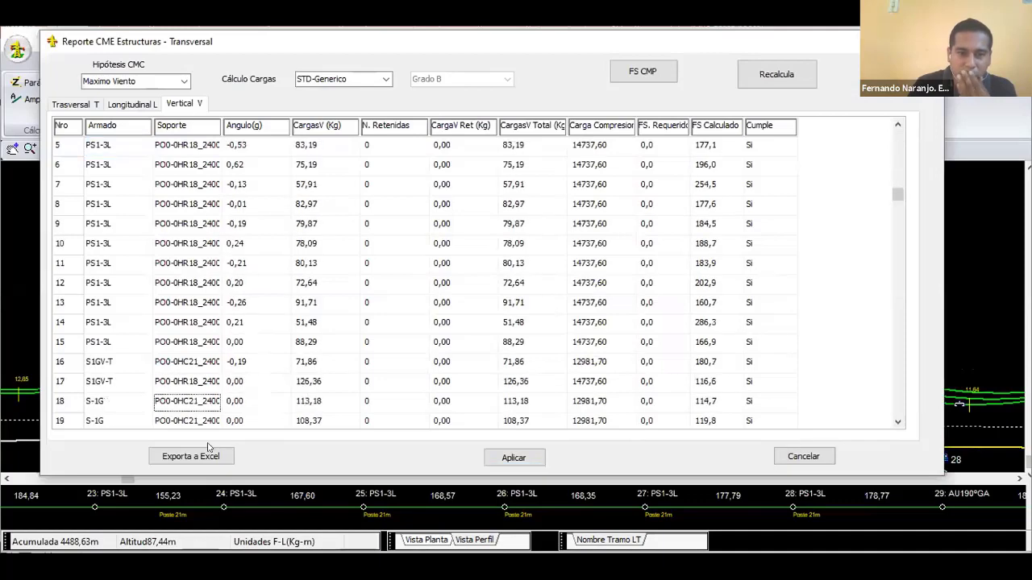
pyautogui.press('Down')
pyautogui.press('Down')
pyautogui.press('Down')
pyautogui.press('Down')
pyautogui.press('Down')
pyautogui.press('Down')
pyautogui.press('Down')
pyautogui.press('Down')
pyautogui.press('Down')
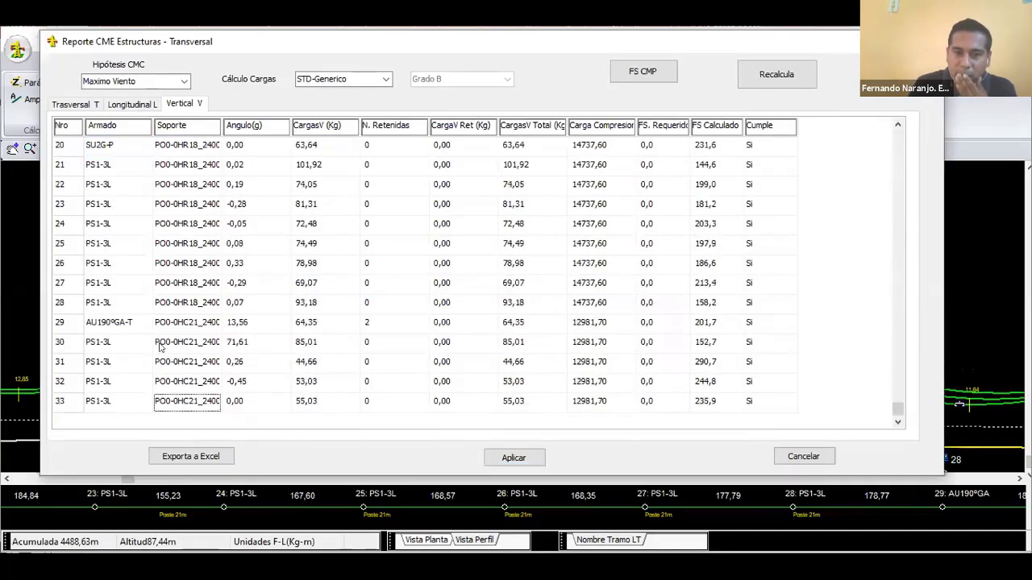
pyautogui.press('Up')
pyautogui.press('Up')
pyautogui.press('Up')
pyautogui.press('Up')
pyautogui.press('Up')
pyautogui.press('Up')
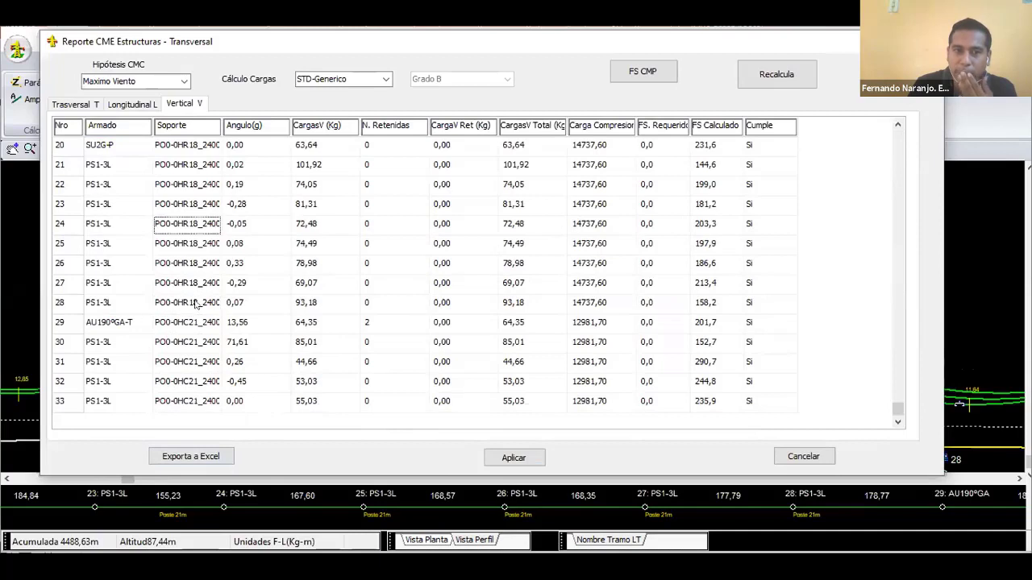
pyautogui.press('Up')
pyautogui.press('Up')
pyautogui.press('Up')
pyautogui.press('Up')
pyautogui.press('Up')
pyautogui.press('Up')
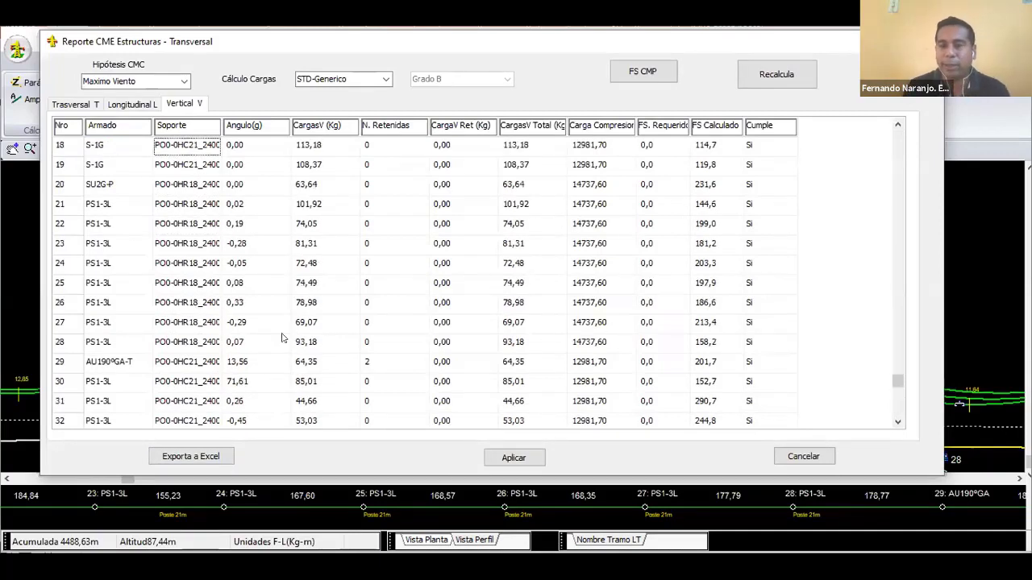
pyautogui.press('Up')
pyautogui.press('Up')
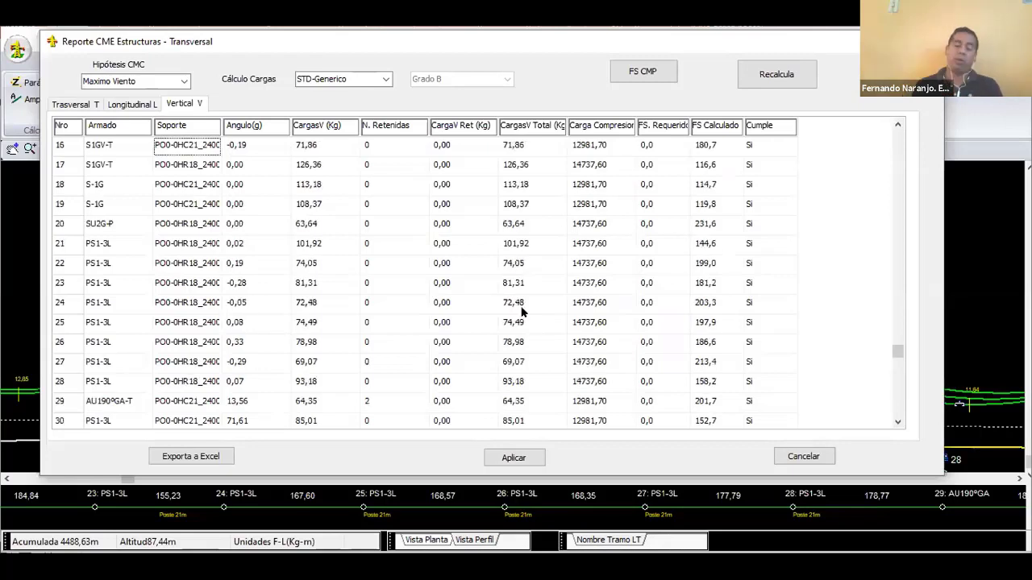
pyautogui.hotkey('ctrl', 'End')
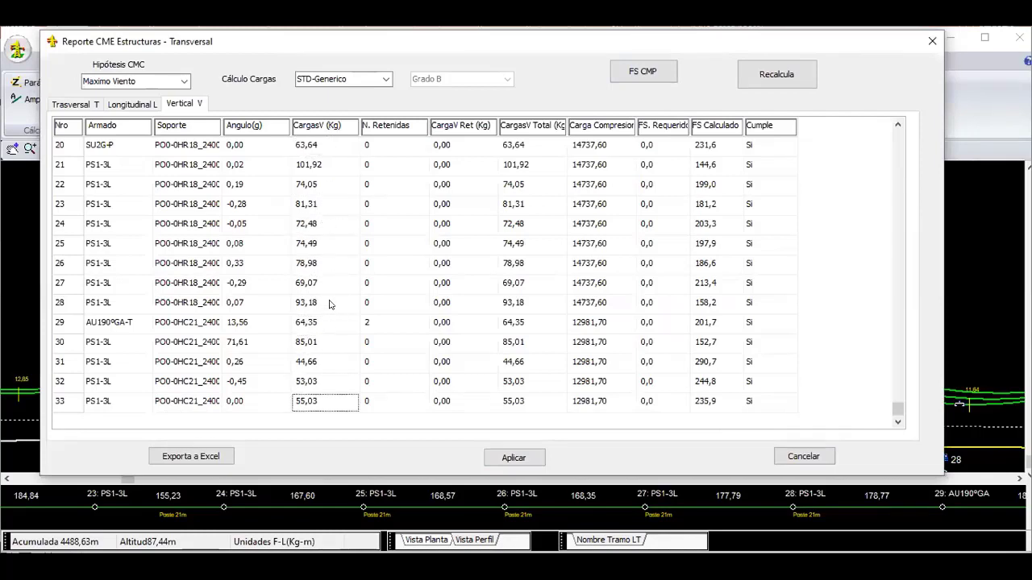
pyautogui.press('Up')
pyautogui.press('Up')
pyautogui.press('Up')
pyautogui.press('Up')
pyautogui.press('Up')
pyautogui.press('Up')
pyautogui.press('Up')
pyautogui.press('Up')
pyautogui.press('Up')
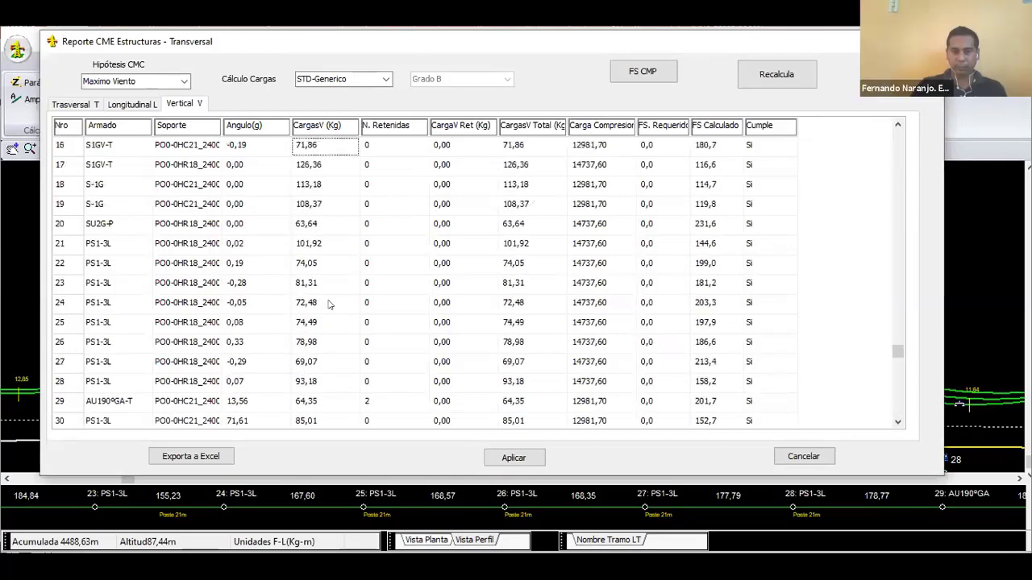
pyautogui.press('Up')
pyautogui.press('Up')
pyautogui.press('Up')
pyautogui.press('Up')
pyautogui.press('Up')
pyautogui.press('Up')
pyautogui.press('Up')
pyautogui.press('Up')
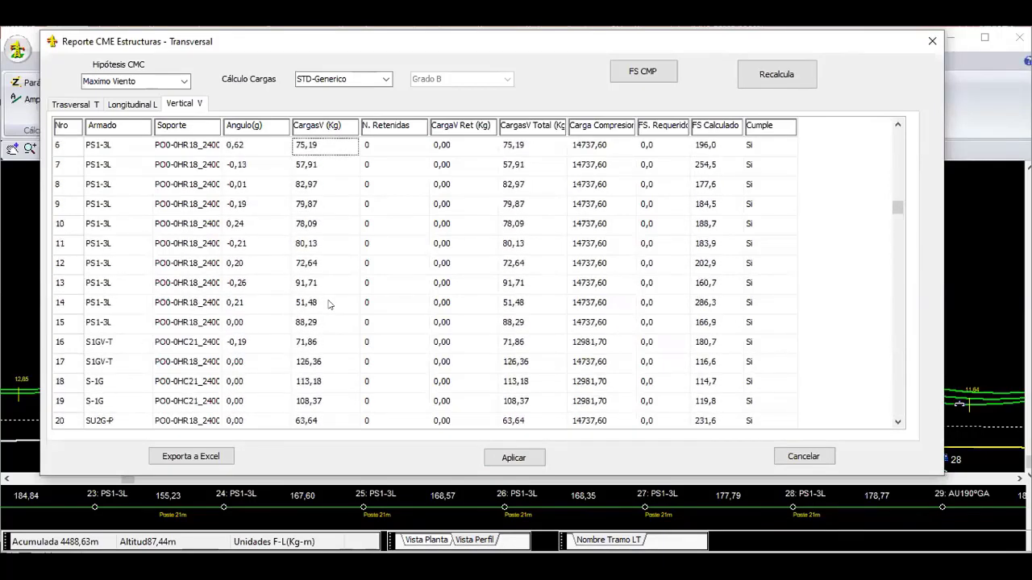
pyautogui.press('Up')
pyautogui.press('Up')
pyautogui.press('Up')
pyautogui.press('Down')
pyautogui.press('Down')
pyautogui.press('Down')
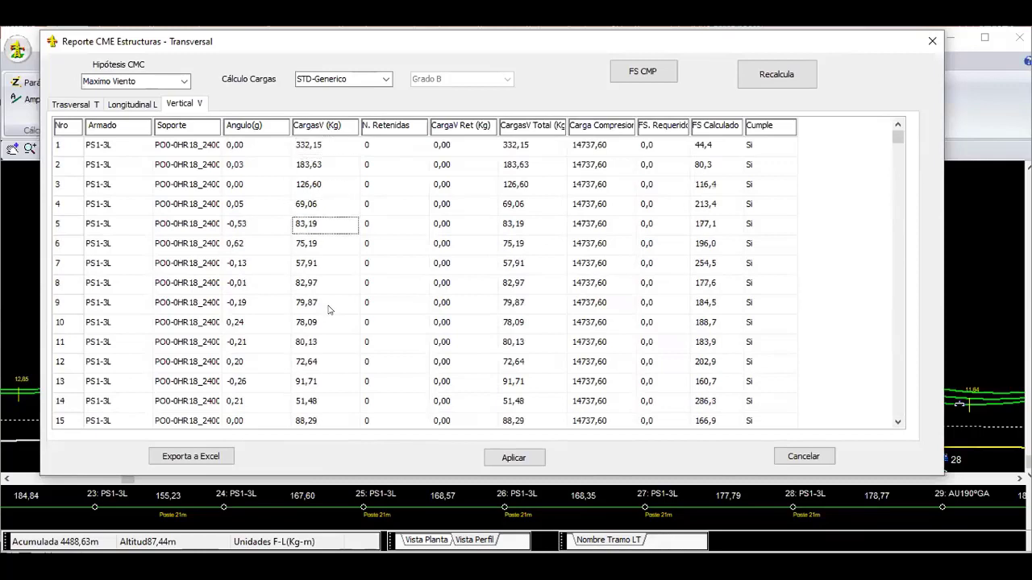
pyautogui.press('Down')
pyautogui.press('Down')
pyautogui.press('Down')
pyautogui.press('Down')
pyautogui.press('Down')
pyautogui.press('Down')
pyautogui.press('Down')
pyautogui.press('Down')
pyautogui.press('Down')
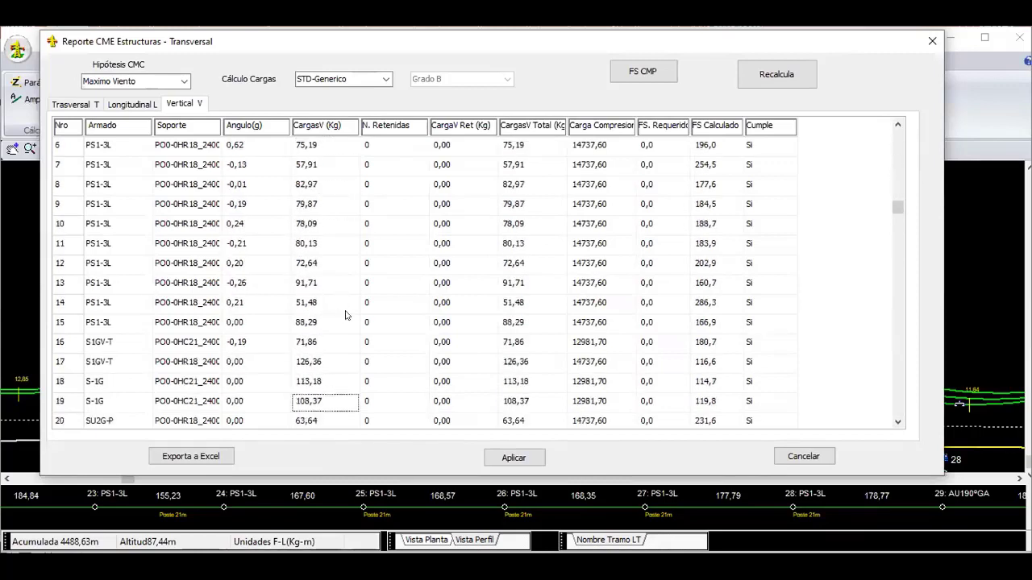
pyautogui.press('Down')
pyautogui.press('Down')
pyautogui.press('Down')
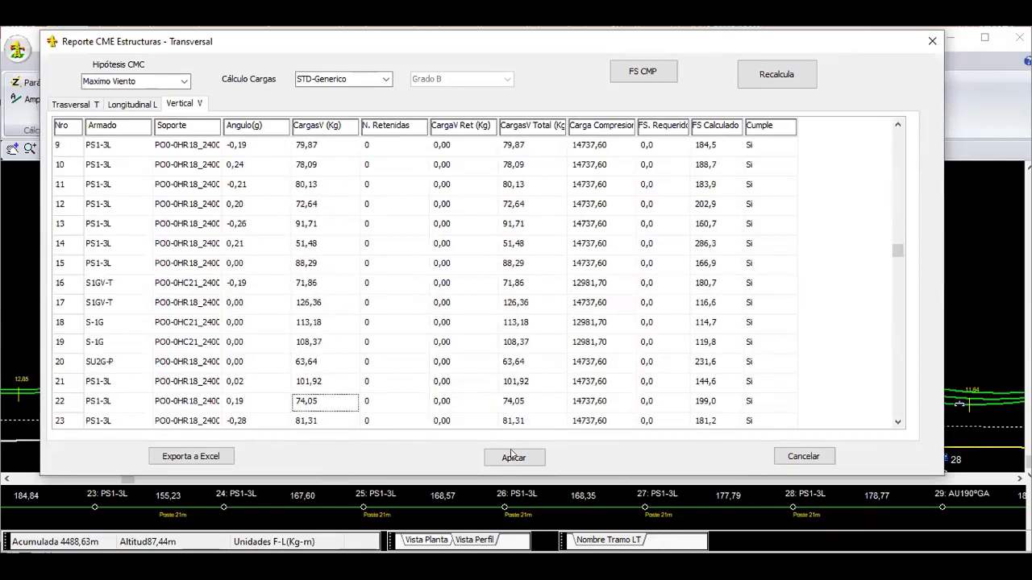
pyautogui.press('pagedown')
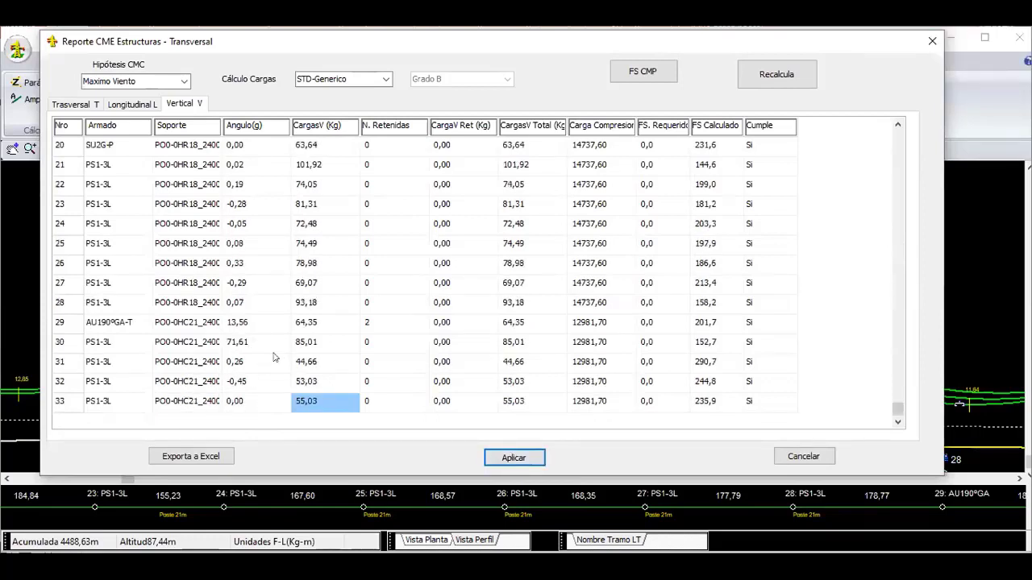
pyautogui.press('Left')
pyautogui.press('Left')
pyautogui.press('Up')
pyautogui.press('Up')
pyautogui.press('Up')
pyautogui.press('Up')
pyautogui.press('Up')
pyautogui.press('Up')
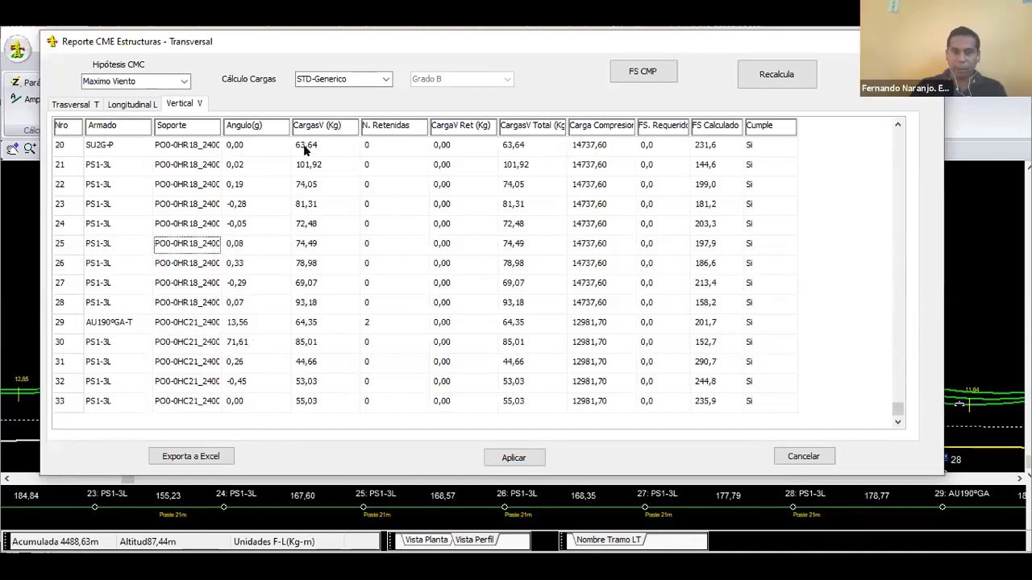
pyautogui.press('Up')
pyautogui.press('Up')
pyautogui.press('Up')
pyautogui.press('Up')
pyautogui.press('Up')
pyautogui.press('Up')
pyautogui.press('Up')
pyautogui.press('Up')
pyautogui.press('Right')
pyautogui.press('Right')
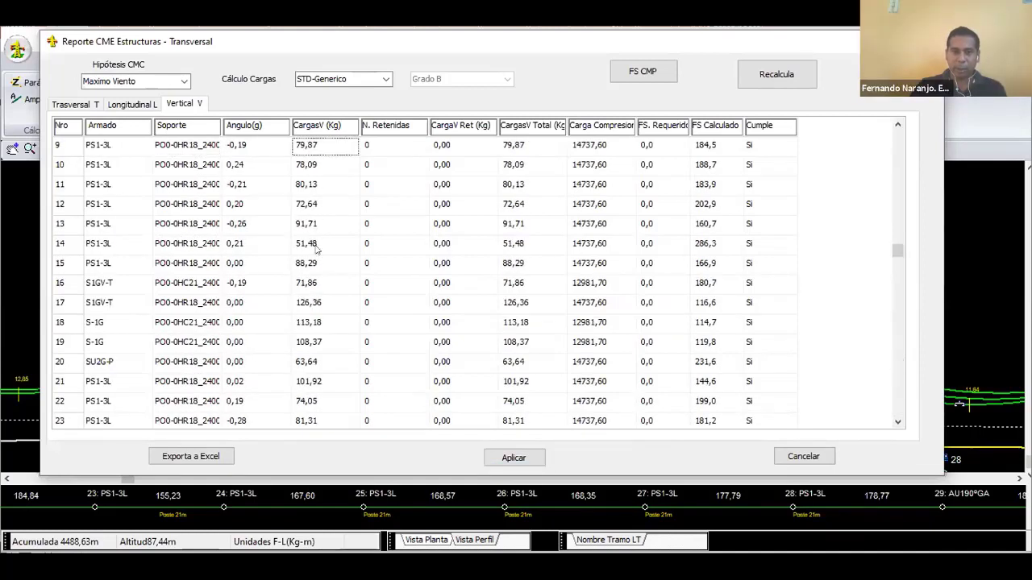
pyautogui.press('Down')
pyautogui.press('Down')
pyautogui.press('Down')
pyautogui.press('Down')
pyautogui.press('Down')
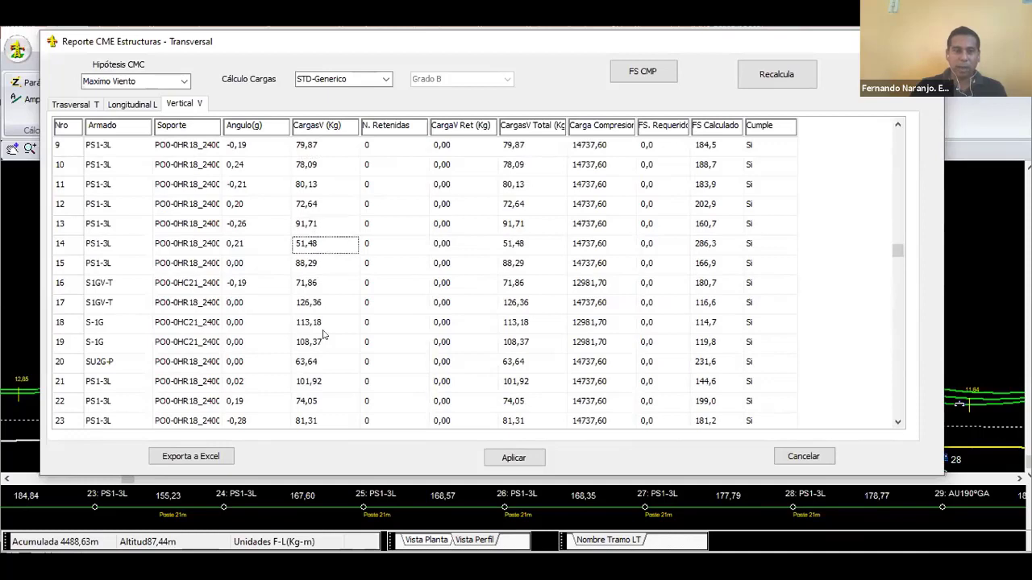
pyautogui.press('Down')
pyautogui.press('Down')
pyautogui.press('Down')
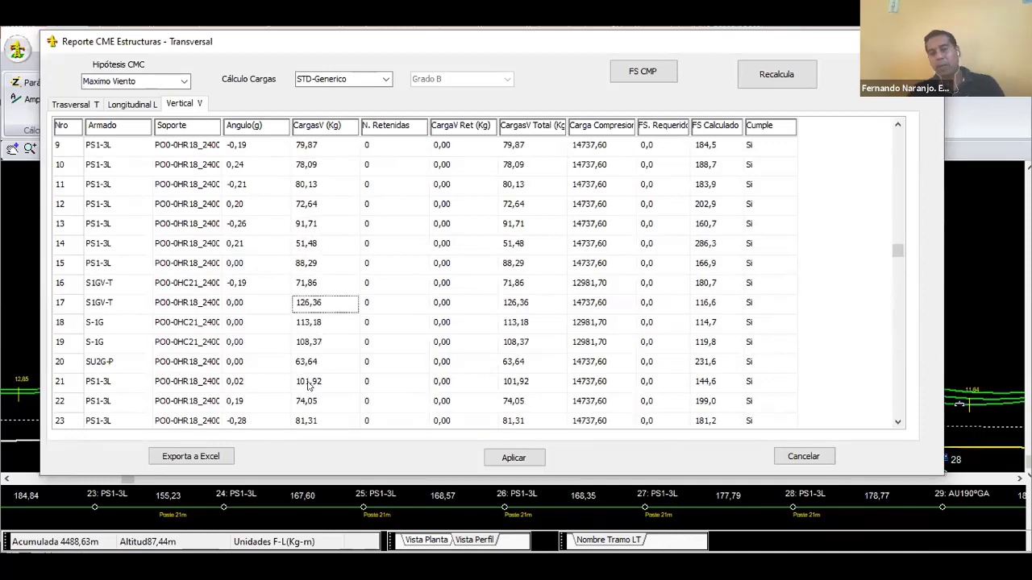
pyautogui.press('Down')
pyautogui.press('Down')
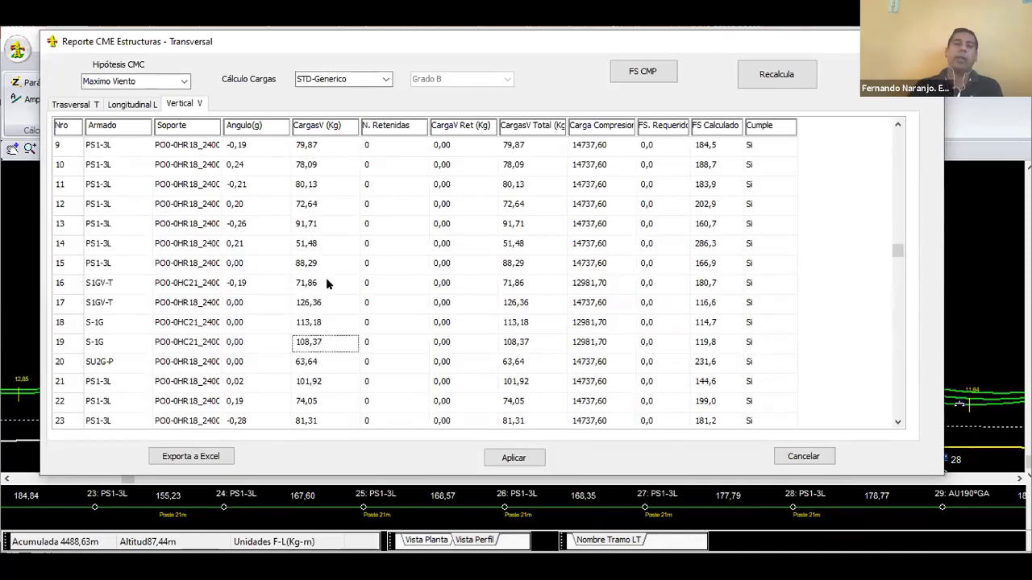
pyautogui.press('Up')
pyautogui.press('Up')
pyautogui.press('Up')
pyautogui.press('Up')
pyautogui.press('Up')
pyautogui.press('Up')
pyautogui.press('Up')
pyautogui.press('Down')
pyautogui.press('Down')
pyautogui.press('Down')
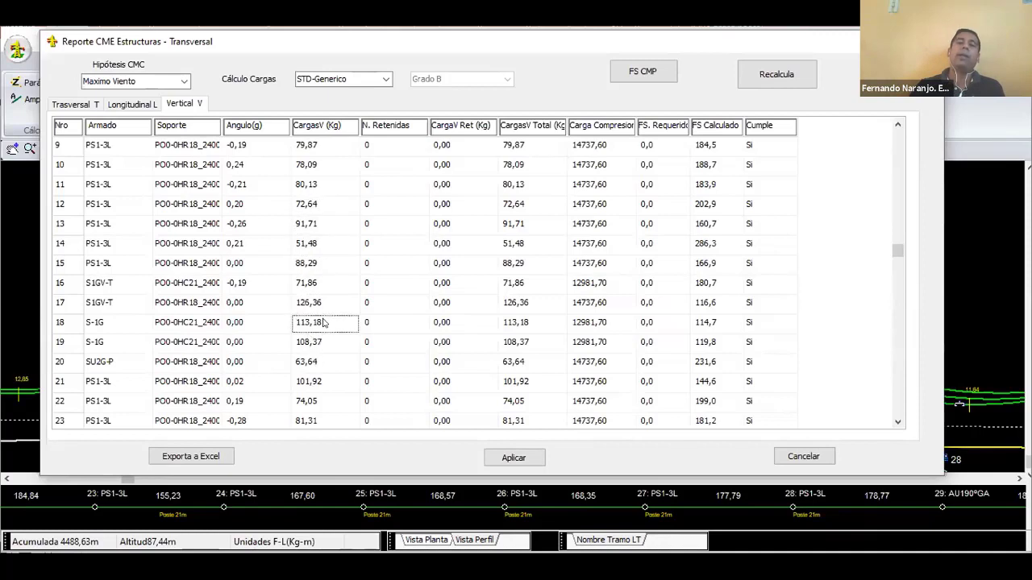
pyautogui.press('Down')
pyautogui.press('Down')
pyautogui.press('Down')
pyautogui.press('Down')
pyautogui.press('Down')
pyautogui.press('Up')
pyautogui.press('Up')
pyautogui.press('Down')
pyautogui.press('Down')
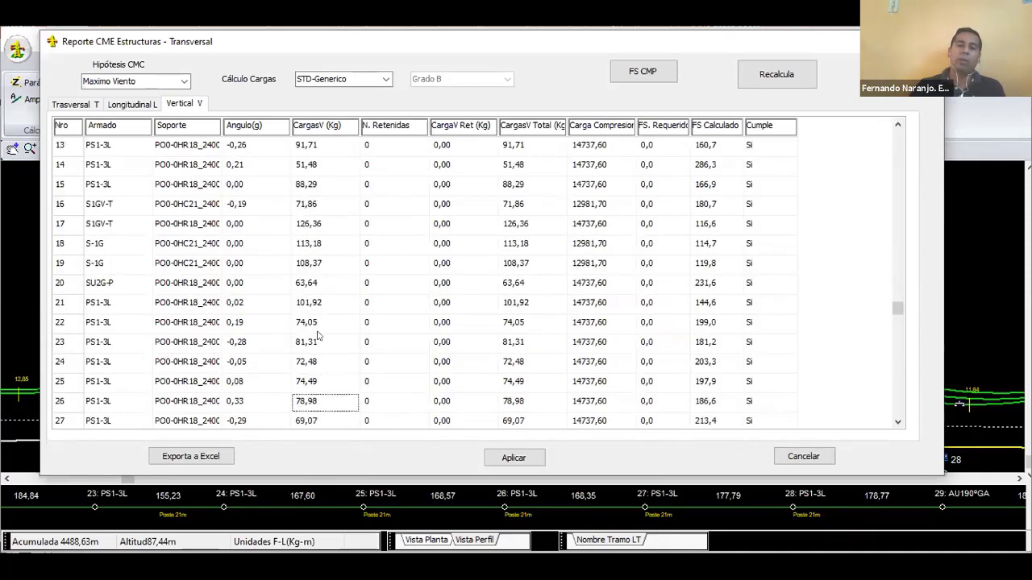
pyautogui.press('Down')
pyautogui.press('Down')
pyautogui.press('Up')
pyautogui.press('Up')
pyautogui.press('Up')
pyautogui.press('Up')
pyautogui.press('Up')
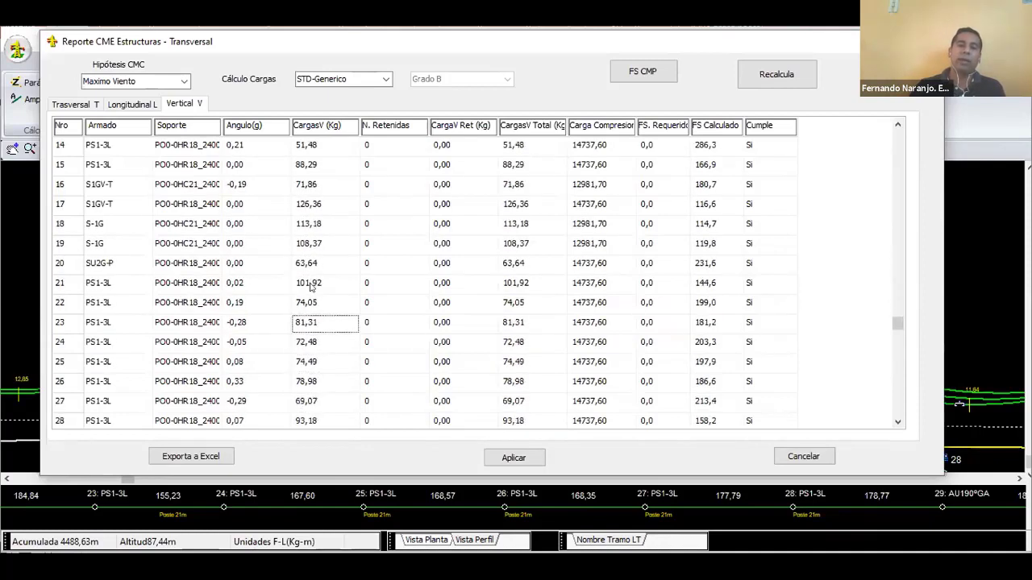
pyautogui.click(311, 288)
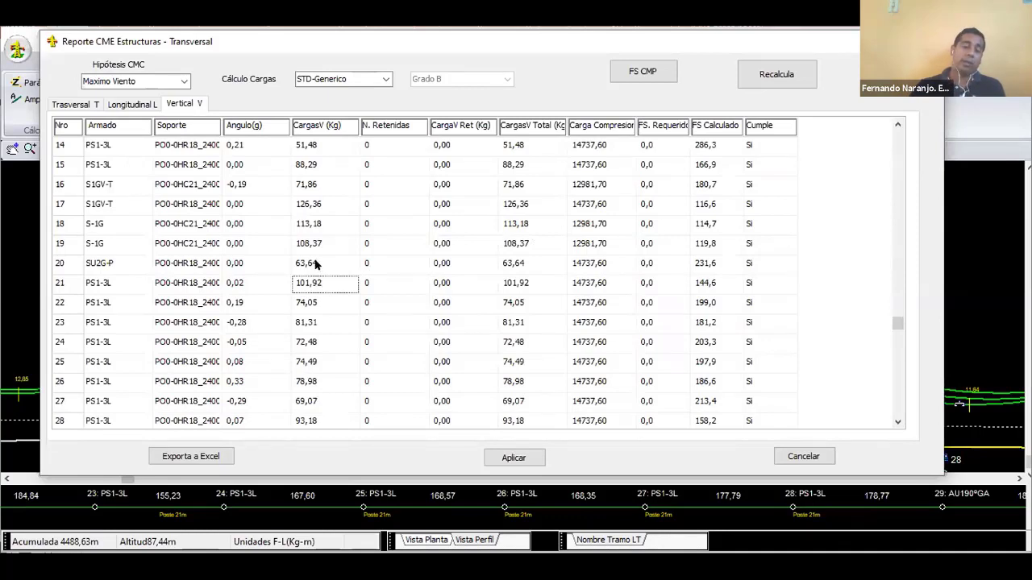
pyautogui.click(316, 265)
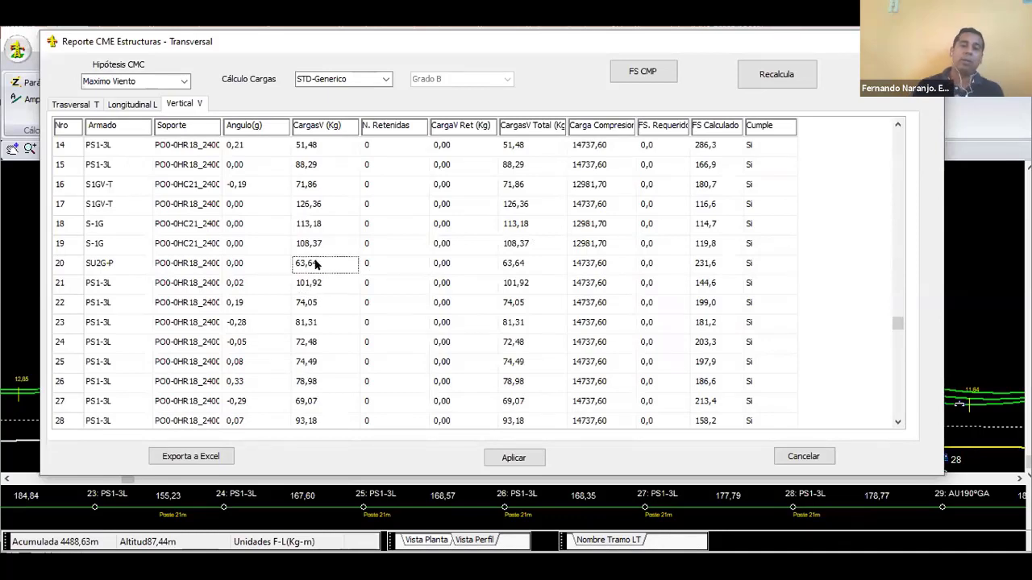